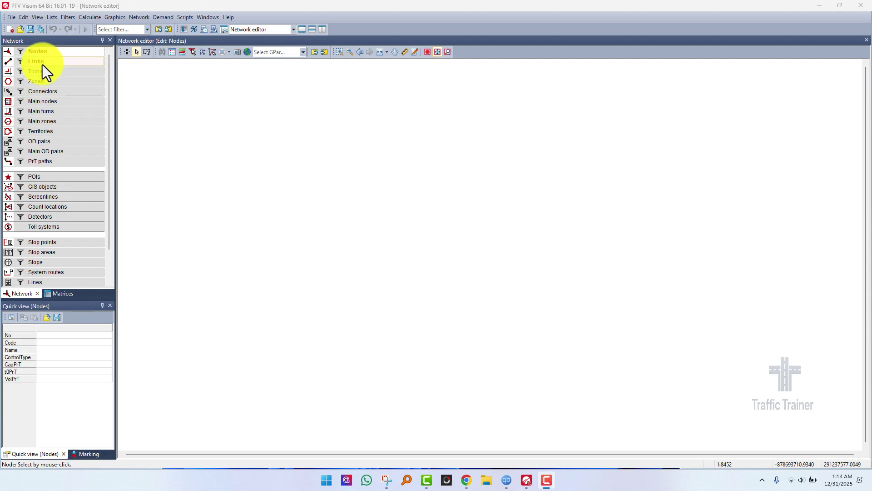
Step: Insert the first zone's centre point in the upper-left part of the empty network
{"action": "left_click", "coordinate": [40, 82]}
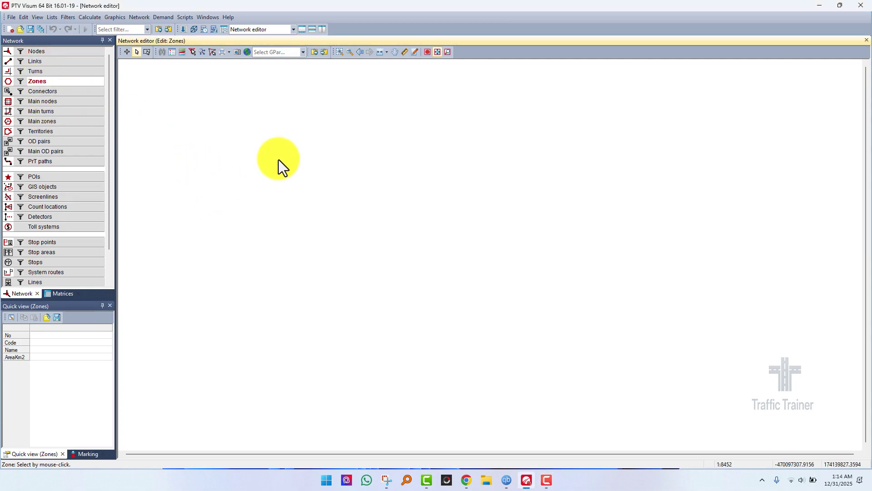
{"action": "left_click", "coordinate": [127, 52]}
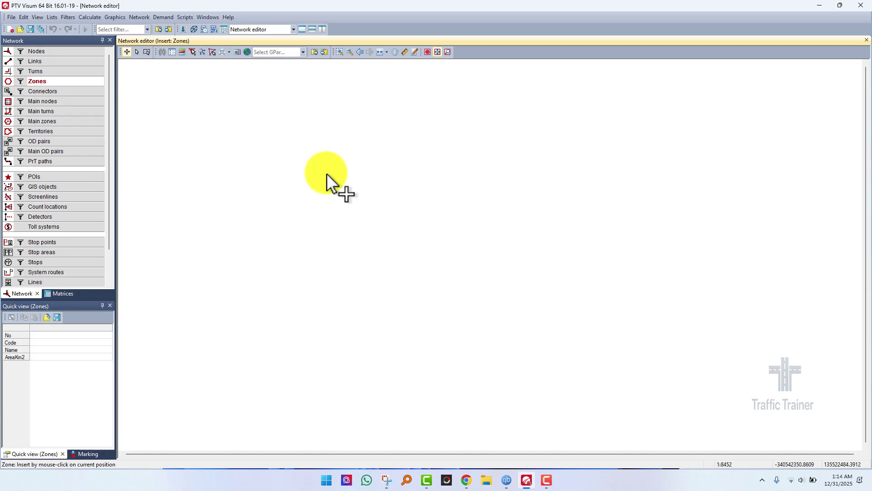
{"action": "left_click", "coordinate": [327, 173]}
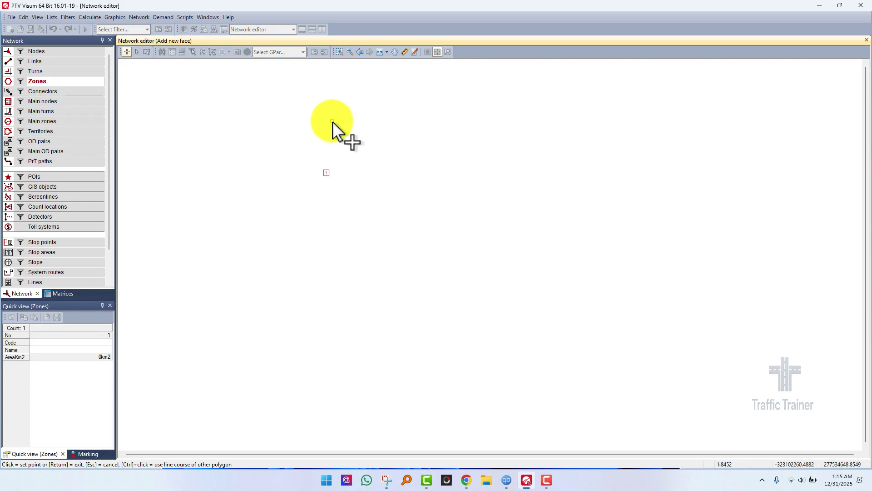
Step: Draw a closed nine-point, roughly round boundary polygon around zone 1's centre point
{"action": "left_click", "coordinate": [332, 121]}
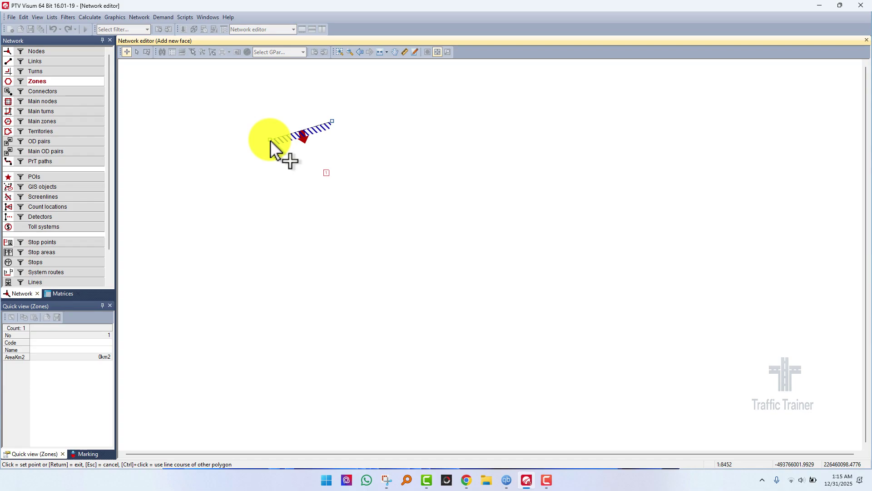
{"action": "left_click", "coordinate": [271, 140]}
{"action": "left_click", "coordinate": [253, 187]}
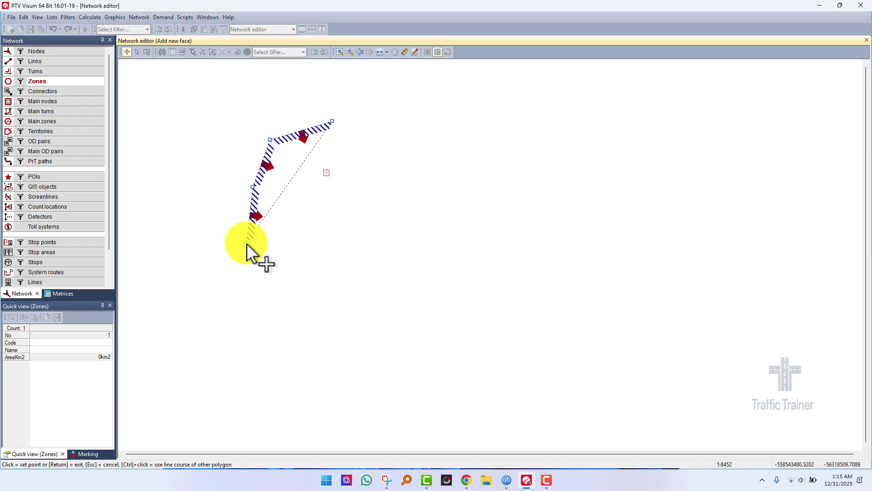
{"action": "left_click", "coordinate": [261, 249]}
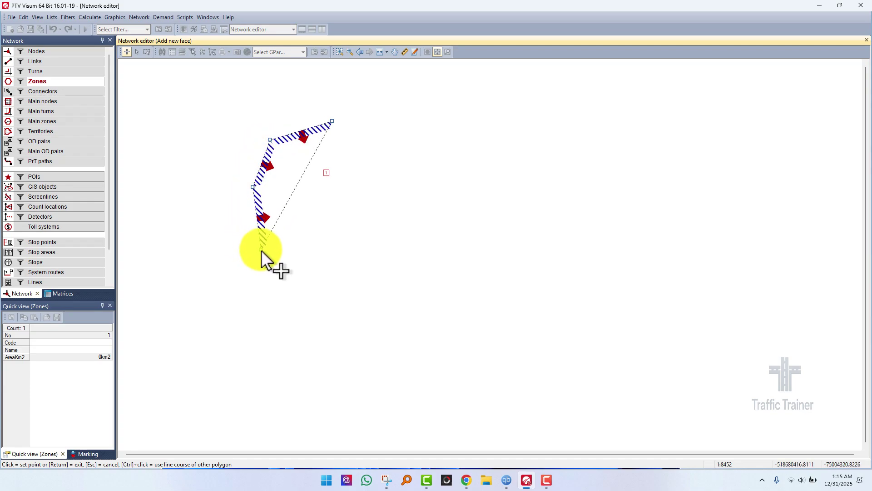
{"action": "left_click", "coordinate": [311, 273]}
{"action": "left_click", "coordinate": [360, 277]}
{"action": "left_click", "coordinate": [404, 219]}
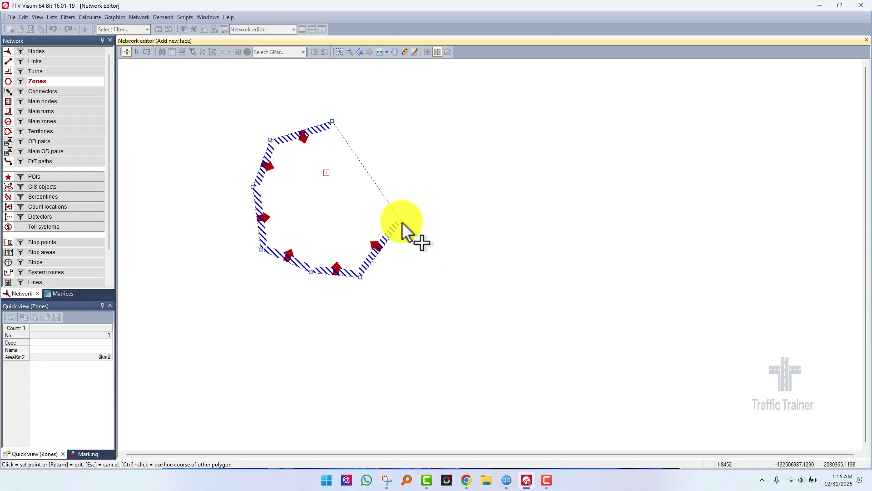
{"action": "left_click", "coordinate": [392, 144]}
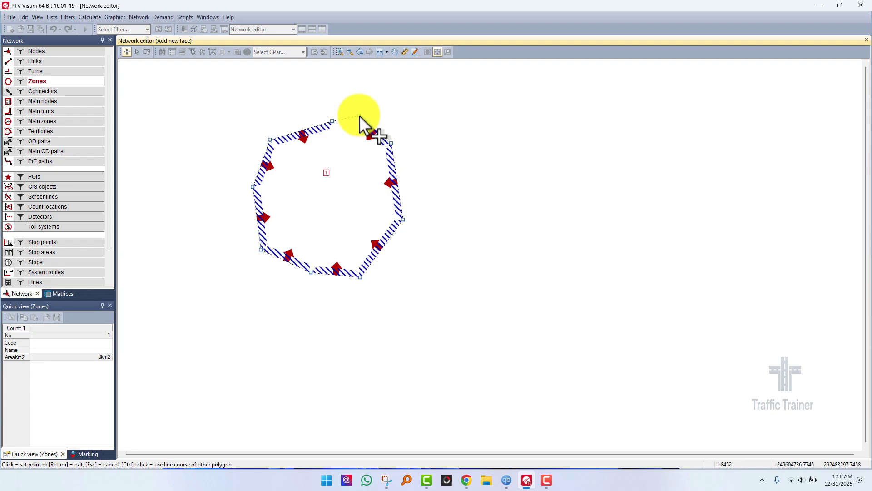
{"action": "double_click", "coordinate": [359, 116]}
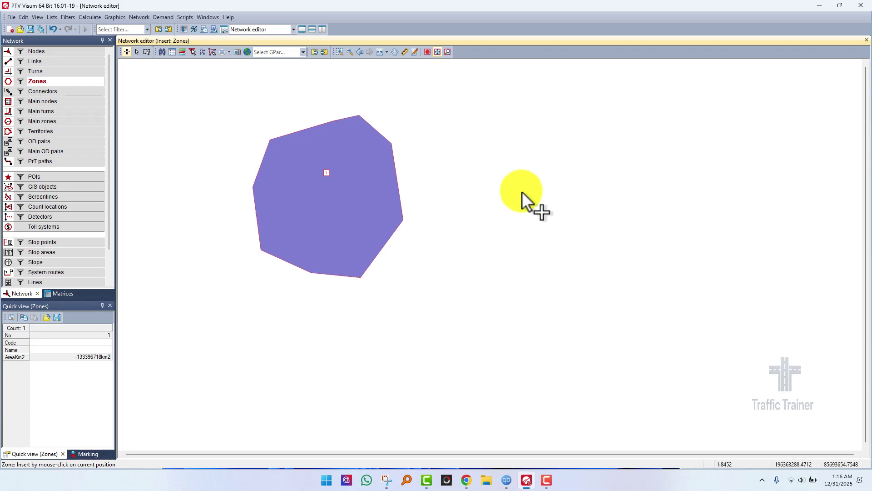
Step: Insert a second zone's centre point to the right of zone 1, leaving a clear gap between them
{"action": "scroll", "coordinate": [522, 192], "scroll_direction": "down", "scroll_amount": 1}
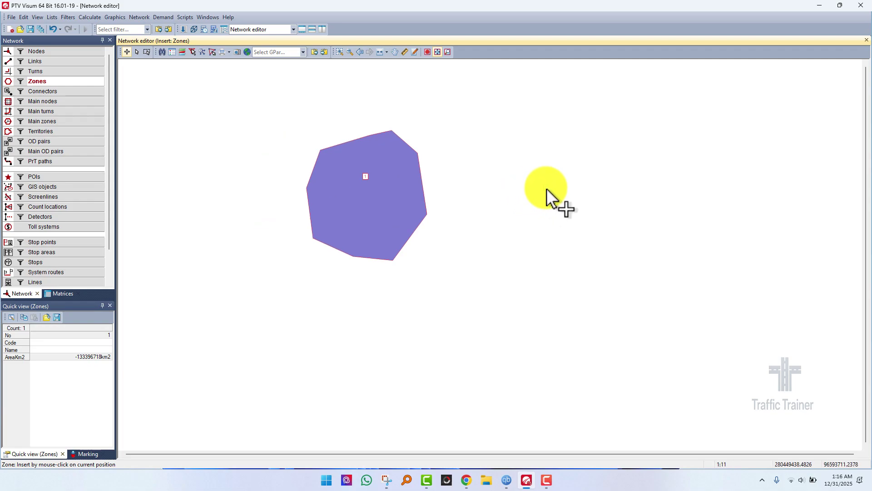
{"action": "left_click_drag", "start_coordinate": [548, 190], "coordinate": [499, 214]}
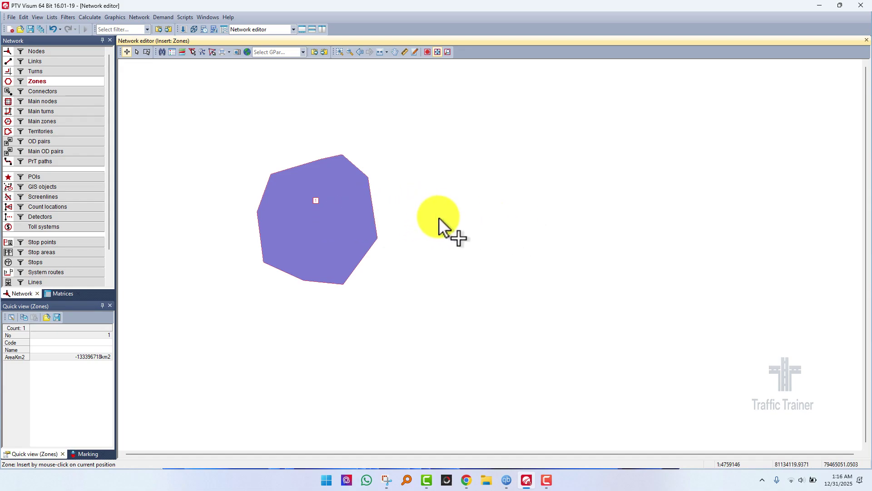
{"action": "left_click", "coordinate": [548, 226]}
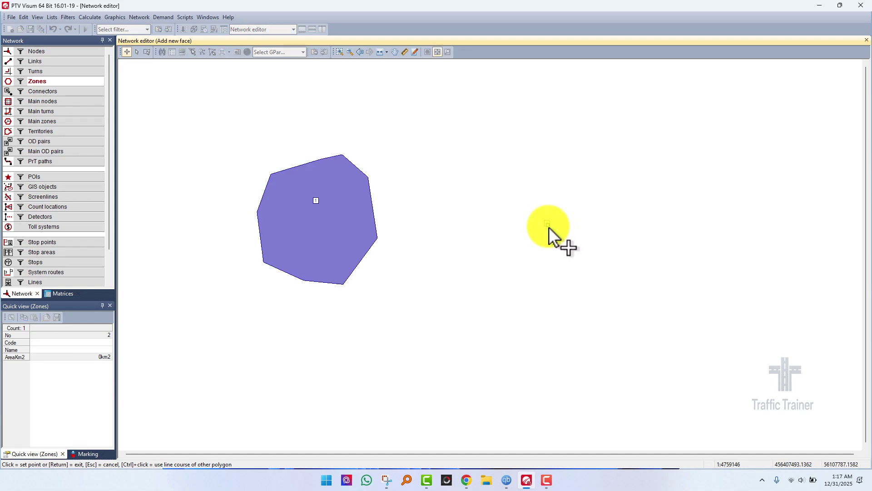
{"action": "left_click", "coordinate": [556, 227]}
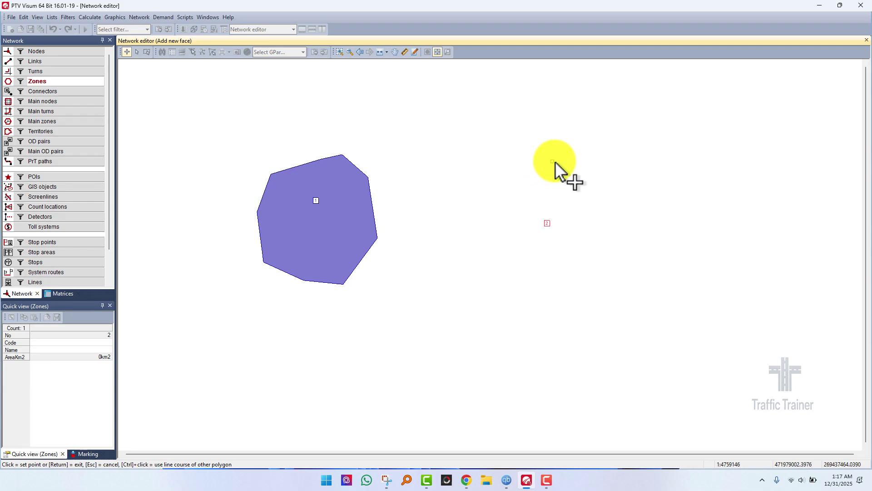
Step: Draw a wide nine-point boundary polygon around zone 2's centre point, extending well to its right
{"action": "left_click", "coordinate": [558, 186]}
{"action": "left_click", "coordinate": [472, 191]}
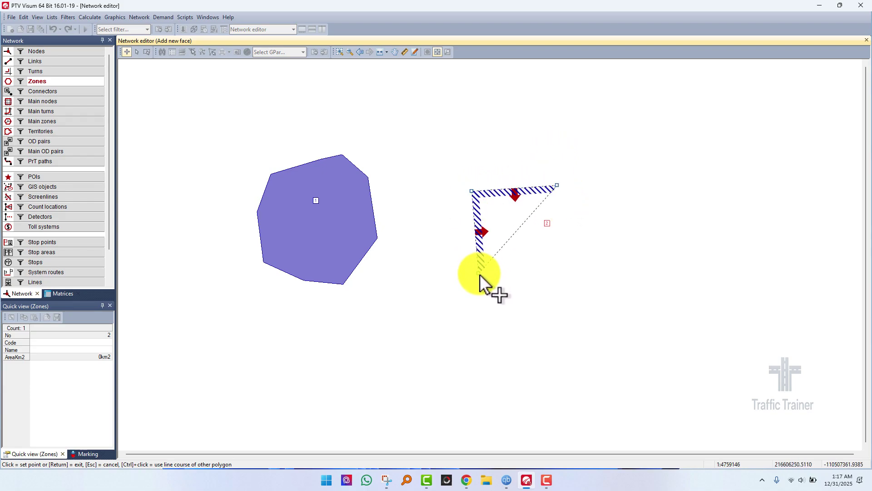
{"action": "left_click", "coordinate": [479, 267]}
{"action": "left_click", "coordinate": [567, 286]}
{"action": "left_click", "coordinate": [661, 322]}
{"action": "left_click", "coordinate": [771, 297]}
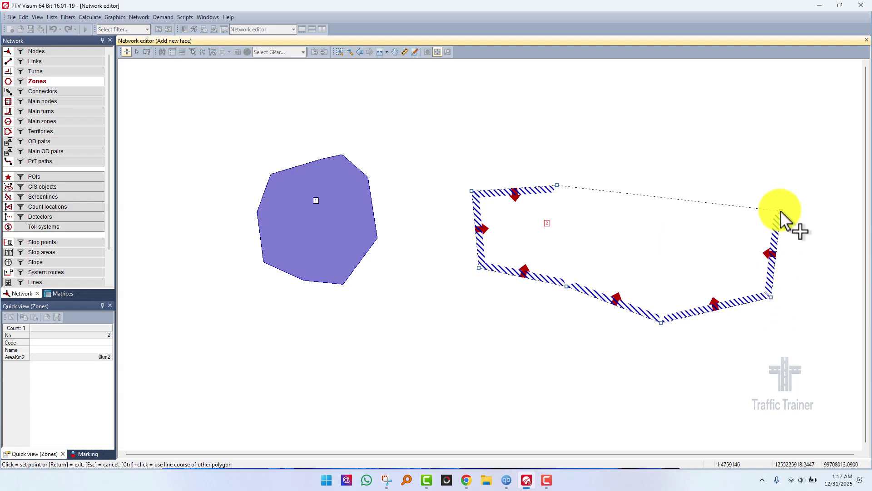
{"action": "left_click", "coordinate": [750, 198]}
{"action": "left_click", "coordinate": [696, 170]}
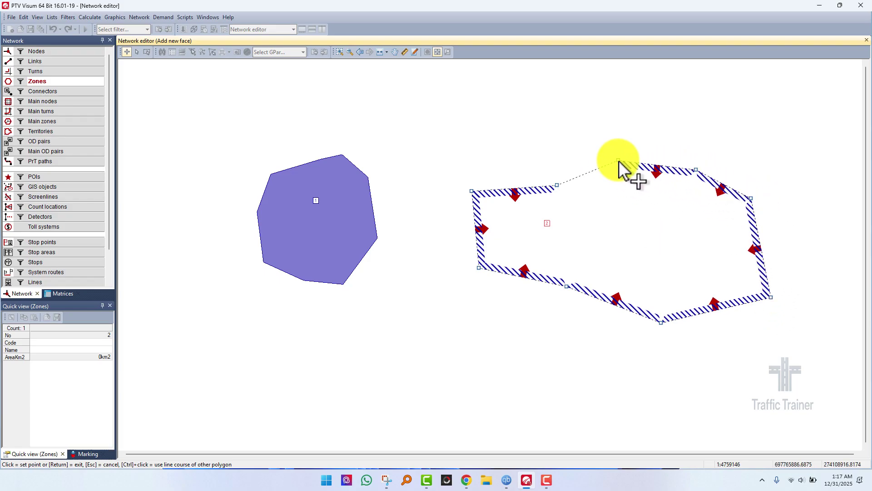
{"action": "left_click", "coordinate": [584, 160]}
{"action": "key", "text": "Return"}
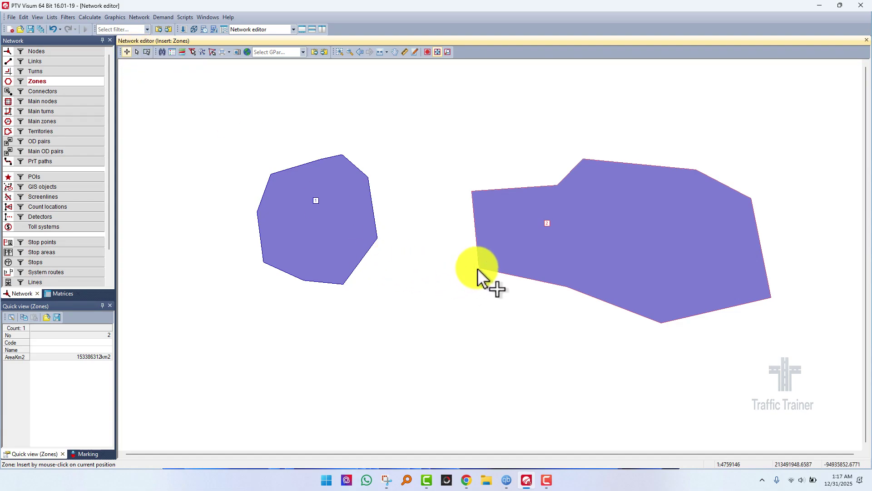
Step: Insert a third zone below zone 1 and enclose it with a six-point boundary polygon
{"action": "scroll", "coordinate": [522, 328], "scroll_direction": "down", "scroll_amount": 2}
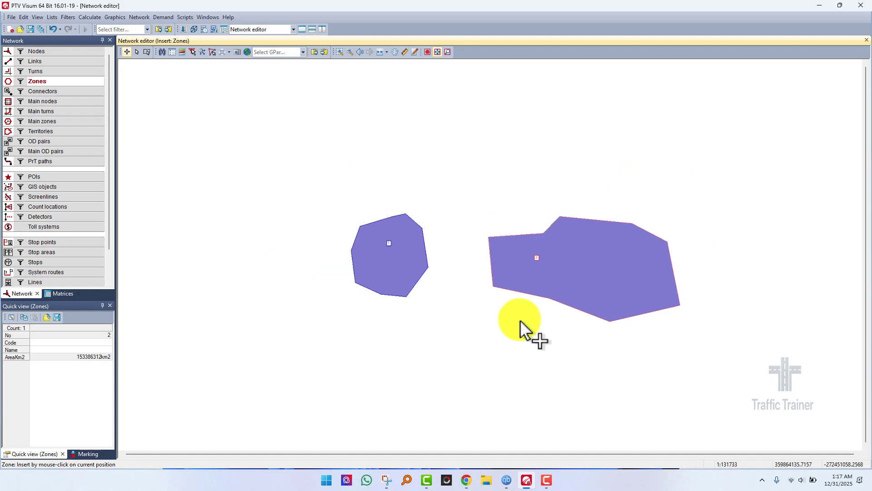
{"action": "left_click_drag", "start_coordinate": [510, 326], "coordinate": [474, 271]}
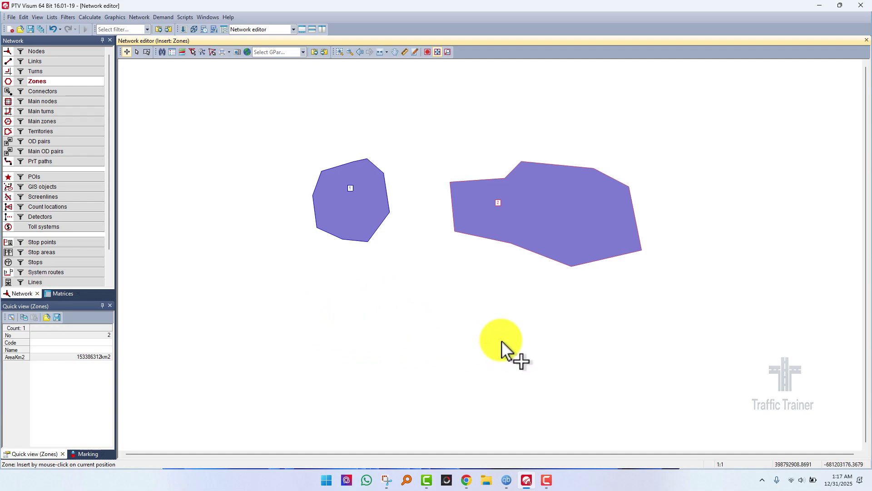
{"action": "left_click", "coordinate": [343, 327]}
{"action": "left_click", "coordinate": [344, 296]}
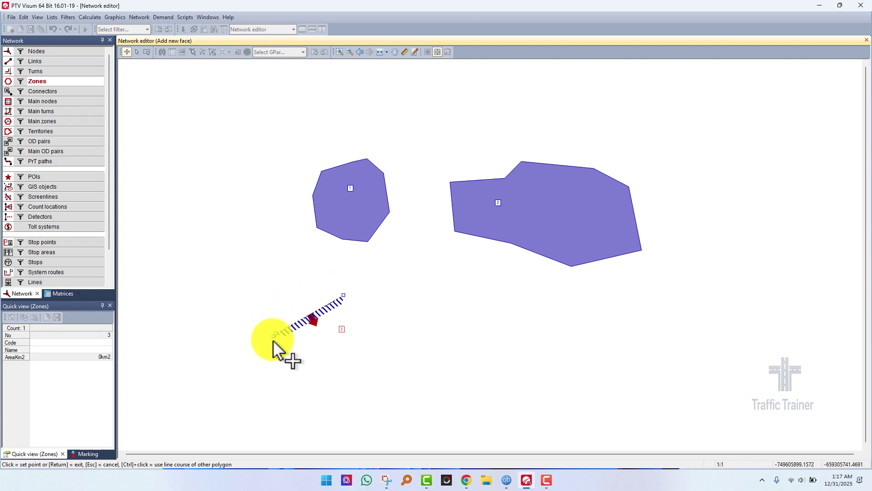
{"action": "left_click", "coordinate": [276, 334]}
{"action": "left_click", "coordinate": [337, 392]}
{"action": "left_click", "coordinate": [418, 406]}
{"action": "left_click", "coordinate": [437, 337]}
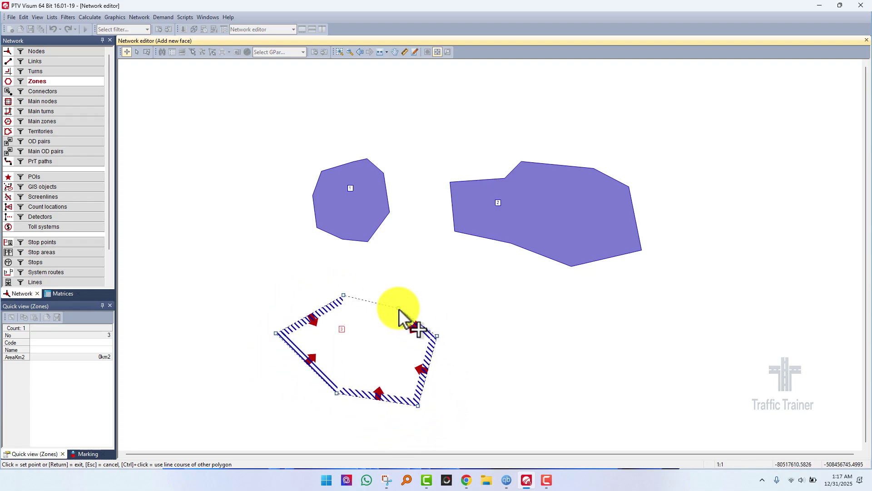
{"action": "left_click", "coordinate": [399, 309]}
{"action": "key", "text": "Return"}
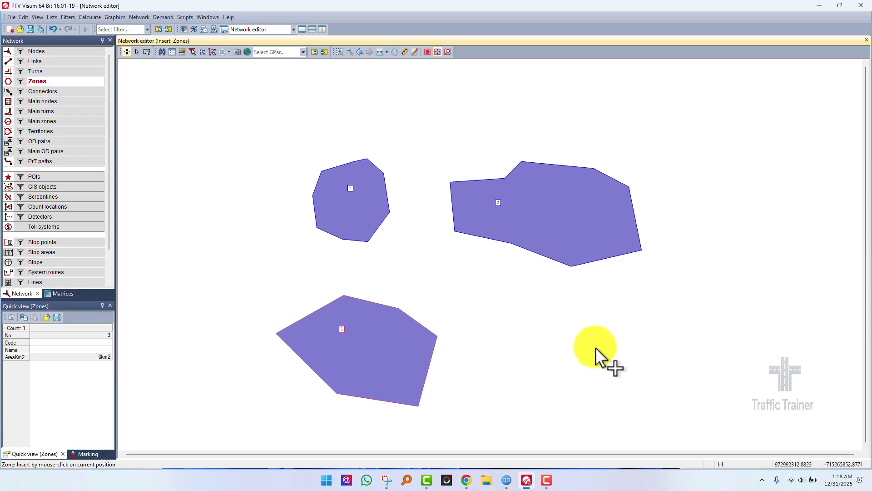
Step: Insert a fourth zone below zone 2 with a five-point, nearly rectangular boundary, and finish inserting zones
{"action": "left_click", "coordinate": [596, 346]}
{"action": "left_click", "coordinate": [598, 318]}
{"action": "left_click", "coordinate": [548, 318]}
{"action": "left_click", "coordinate": [553, 392]}
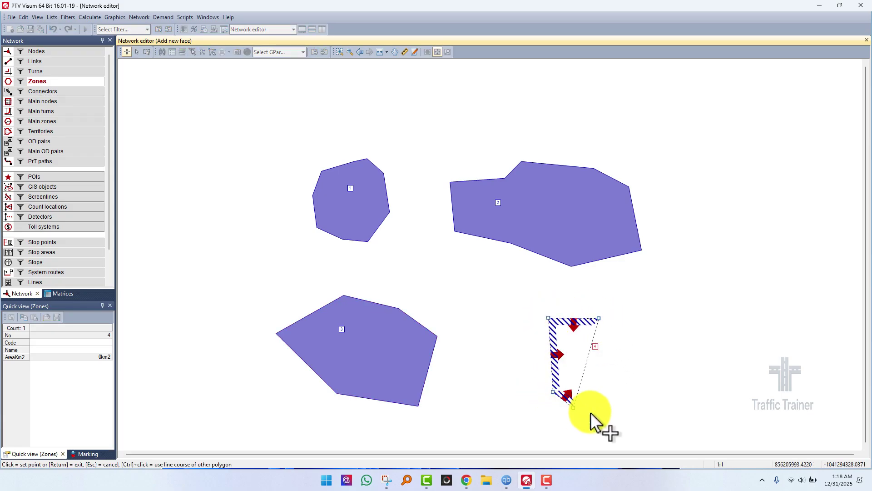
{"action": "left_click", "coordinate": [662, 408]}
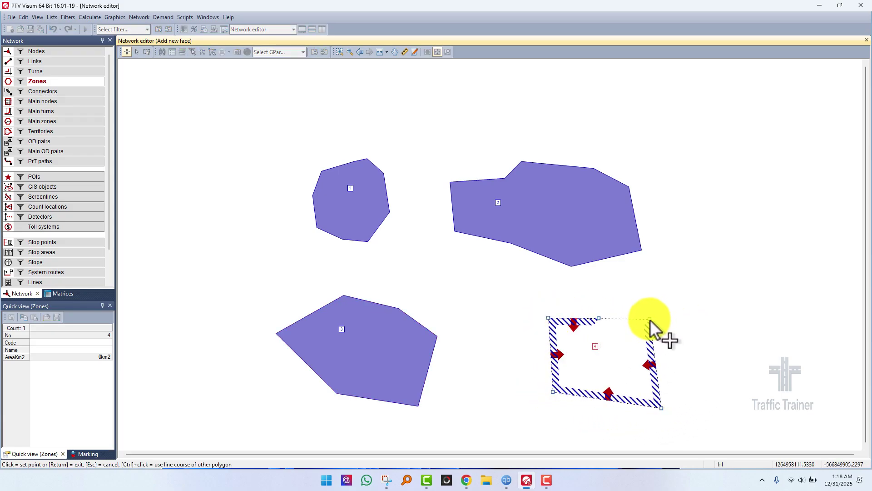
{"action": "left_click", "coordinate": [650, 320]}
{"action": "key", "text": "Return"}
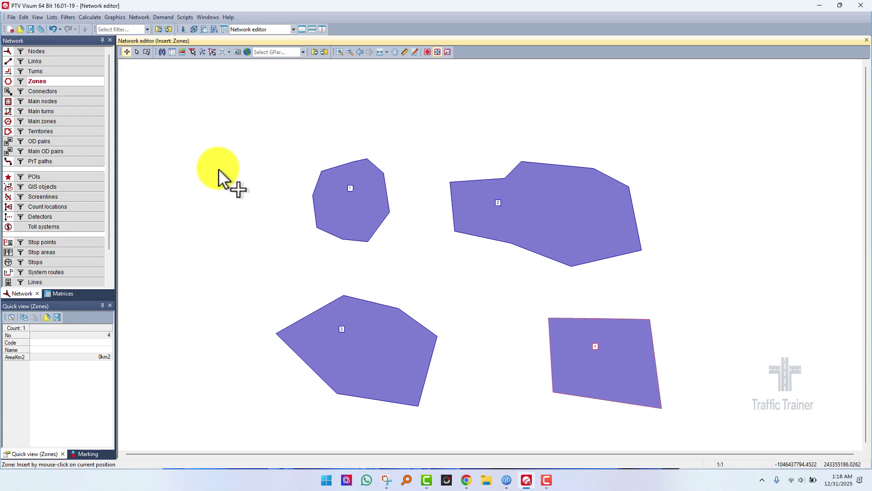
{"action": "left_click", "coordinate": [136, 52]}
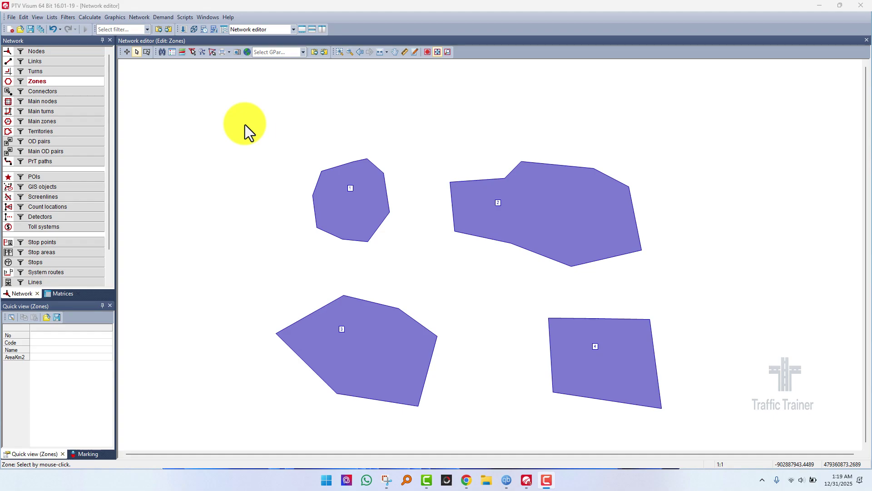
Step: Insert three nodes: one inside zone 1, one between zones 1 and 2, and one inside zone 2
{"action": "left_click", "coordinate": [40, 53]}
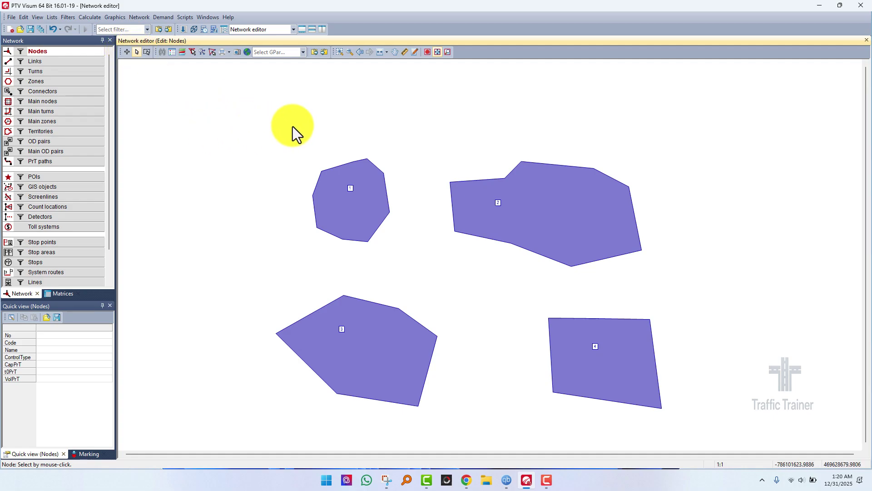
{"action": "left_click", "coordinate": [127, 53]}
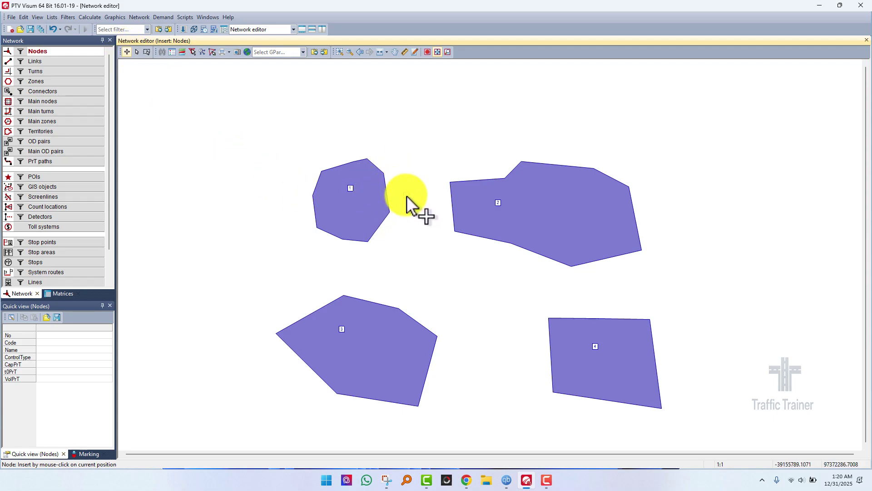
{"action": "left_click", "coordinate": [369, 193]}
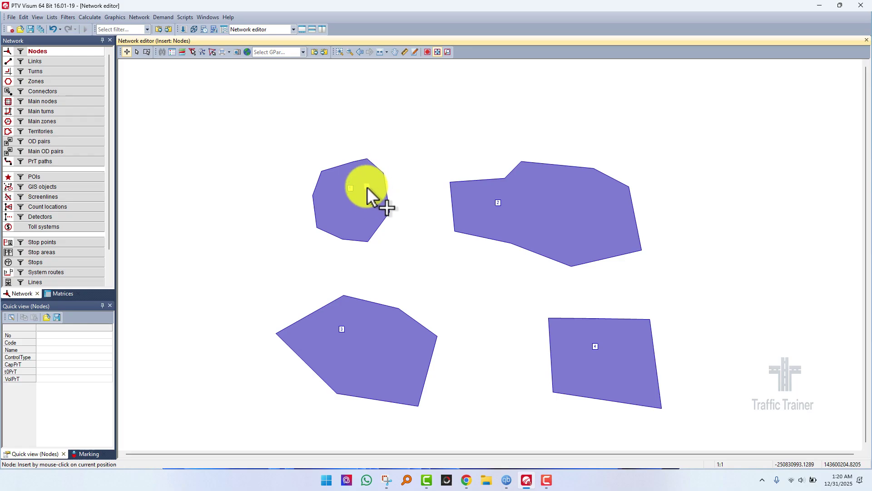
{"action": "left_click", "coordinate": [361, 179]}
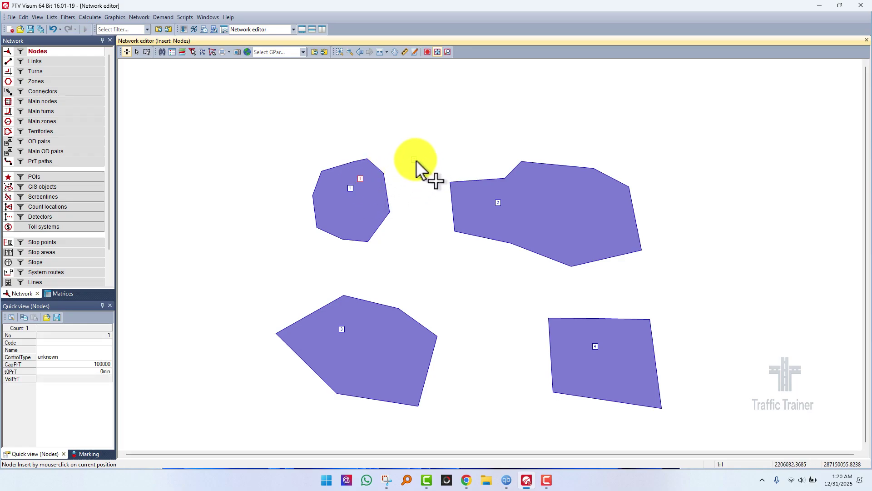
{"action": "left_click", "coordinate": [422, 159]}
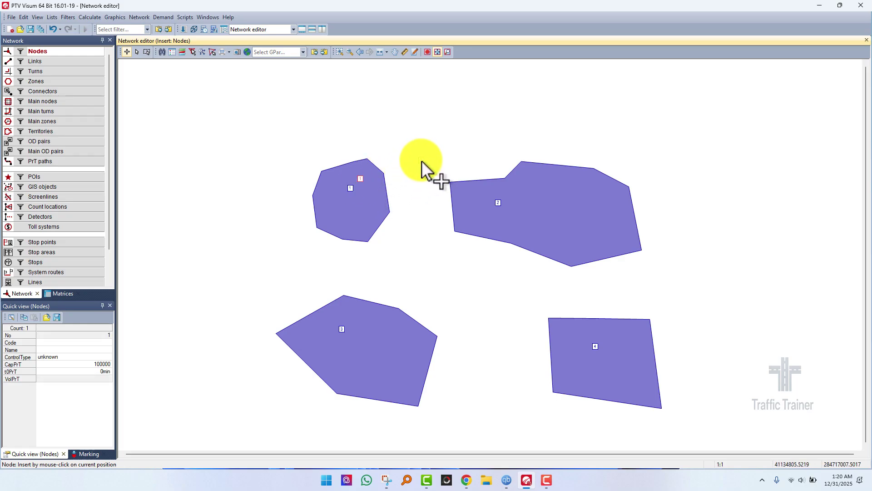
{"action": "left_click", "coordinate": [552, 191]}
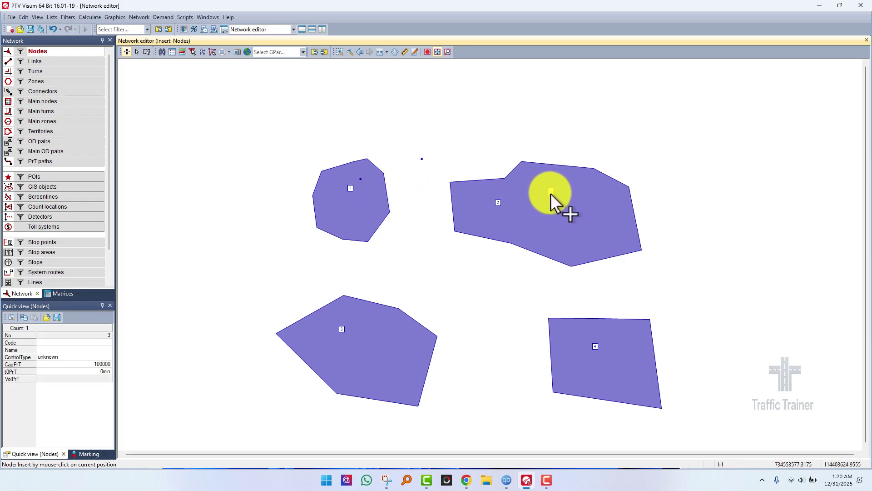
Step: Insert four more nodes: between zones 2 and 4, inside zone 4, between zones 4 and 3, and inside zone 3
{"action": "left_click", "coordinate": [601, 286]}
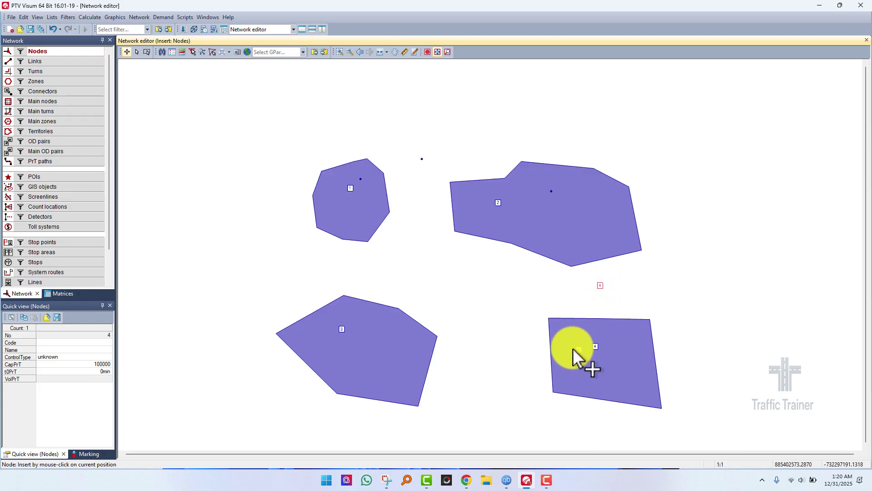
{"action": "left_click", "coordinate": [570, 339]}
{"action": "left_click", "coordinate": [486, 358]}
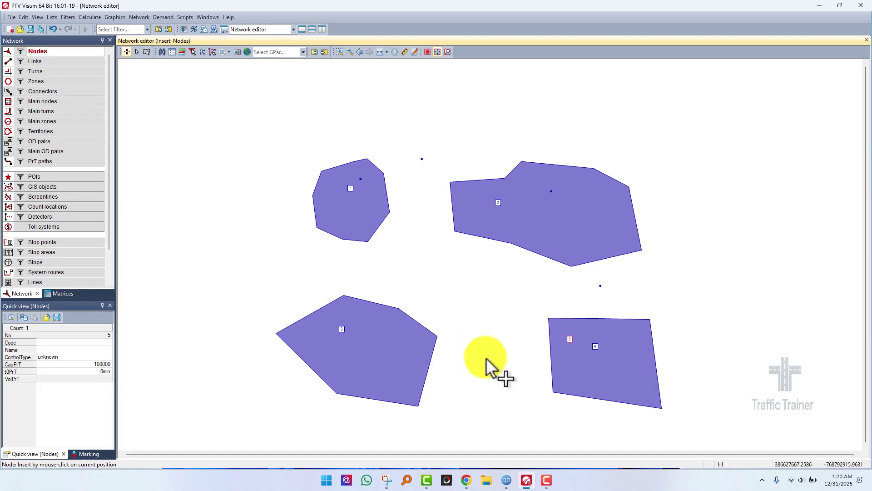
{"action": "left_click", "coordinate": [367, 346]}
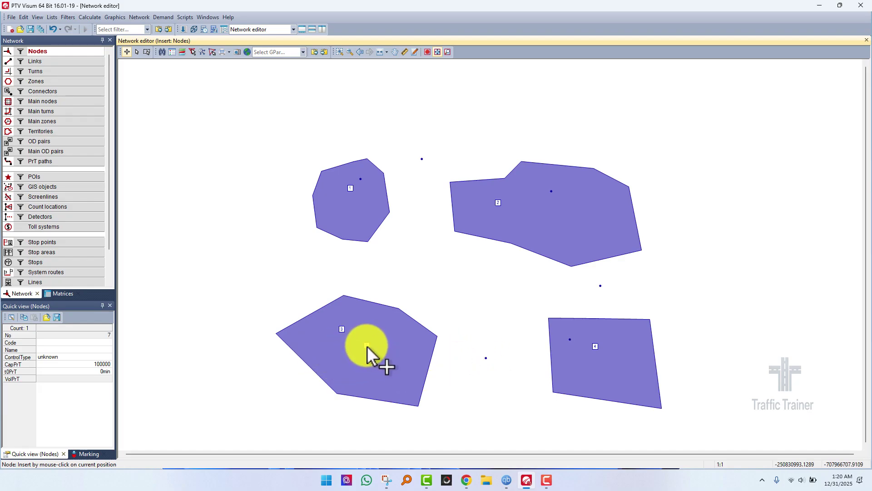
Step: Insert a node between zones 1 and 3, and finish inserting nodes
{"action": "left_click", "coordinate": [341, 263]}
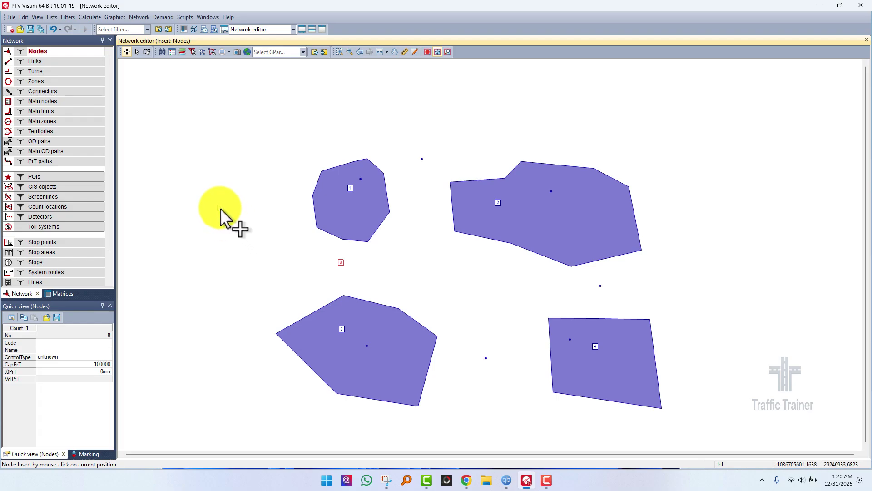
{"action": "left_click", "coordinate": [247, 247]}
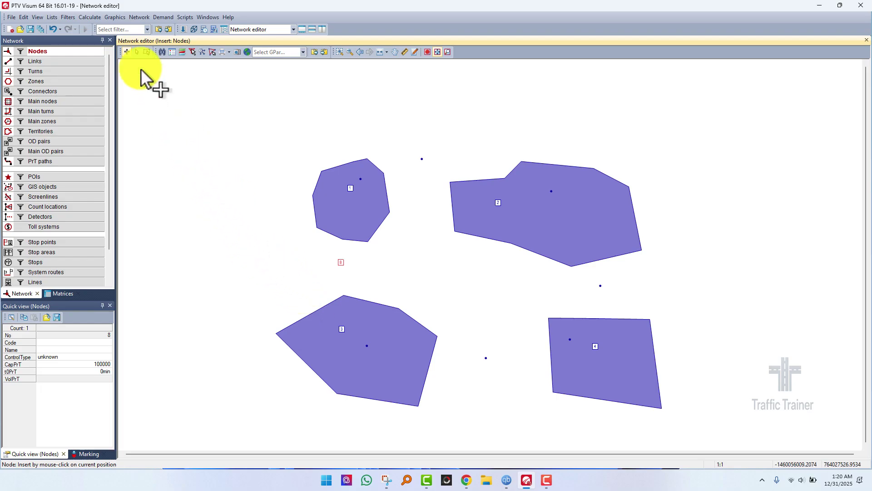
{"action": "left_click", "coordinate": [136, 52]}
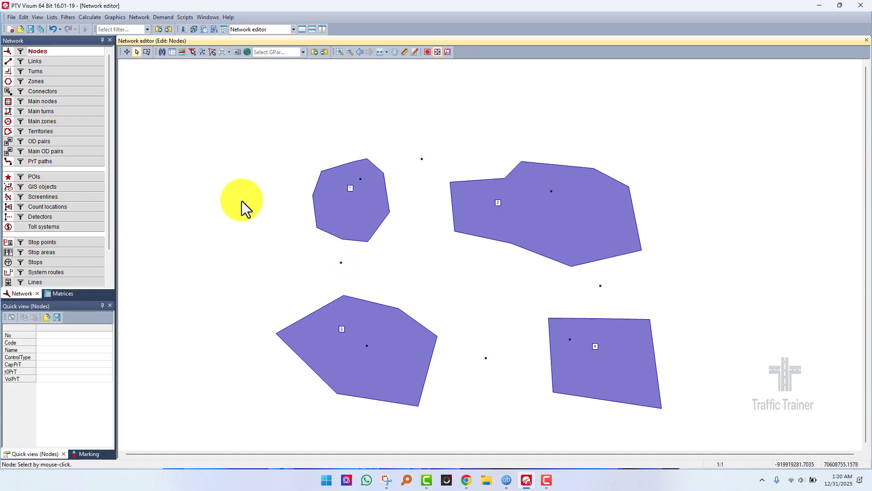
Step: Insert a curved link of type 00 from the node in zone 1 to node 2, using three intermediate points
{"action": "left_click", "coordinate": [35, 62]}
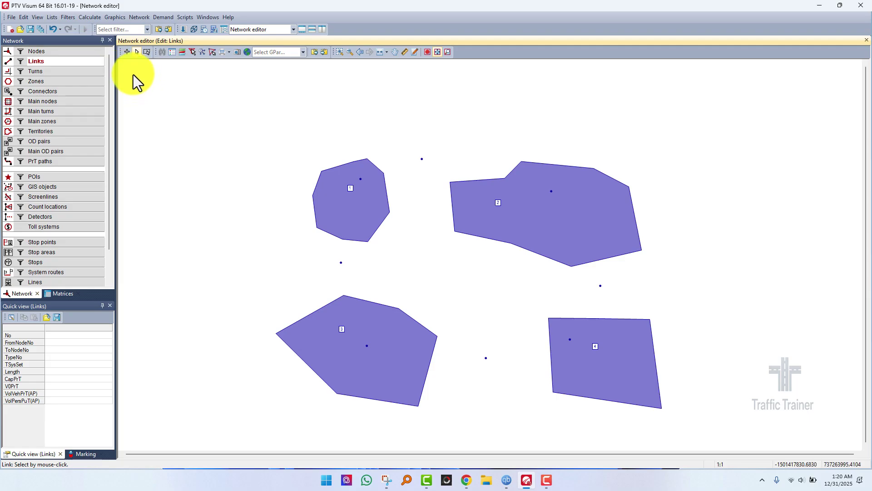
{"action": "left_click", "coordinate": [126, 51]}
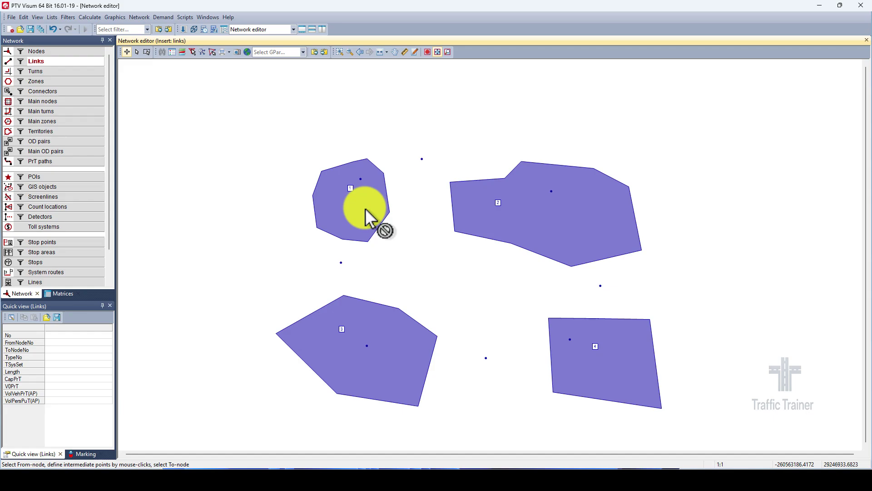
{"action": "left_click", "coordinate": [361, 180]}
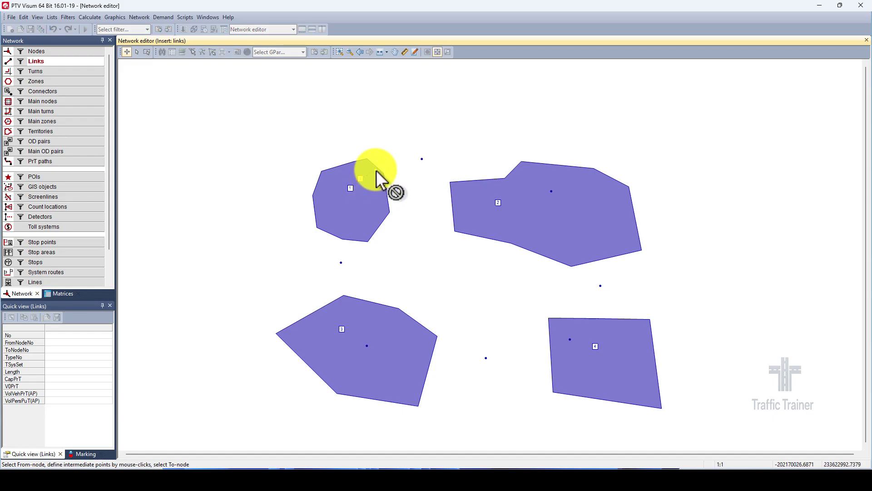
{"action": "left_click", "coordinate": [377, 169]}
{"action": "left_click", "coordinate": [392, 162]}
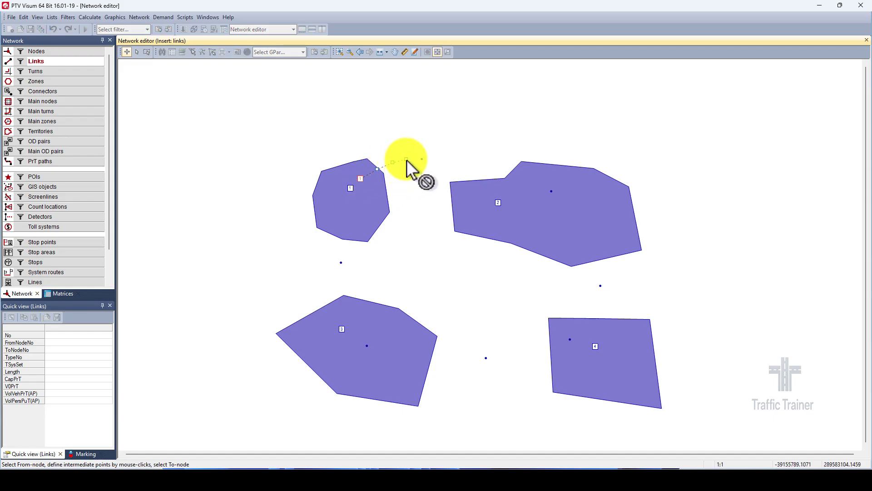
{"action": "left_click", "coordinate": [405, 159]}
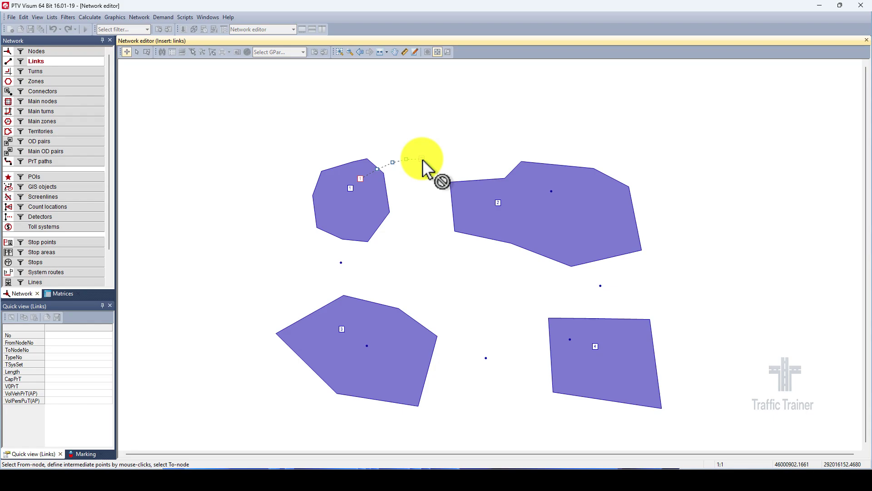
{"action": "left_click", "coordinate": [422, 160]}
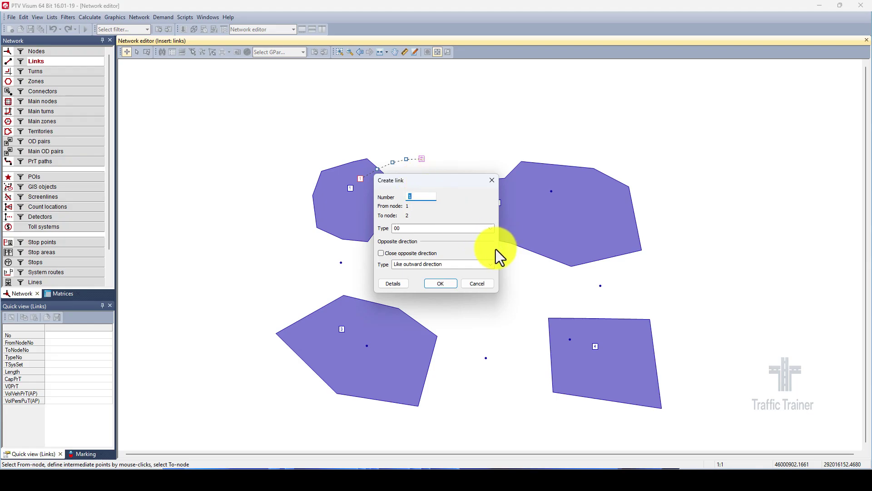
{"action": "left_click", "coordinate": [490, 230]}
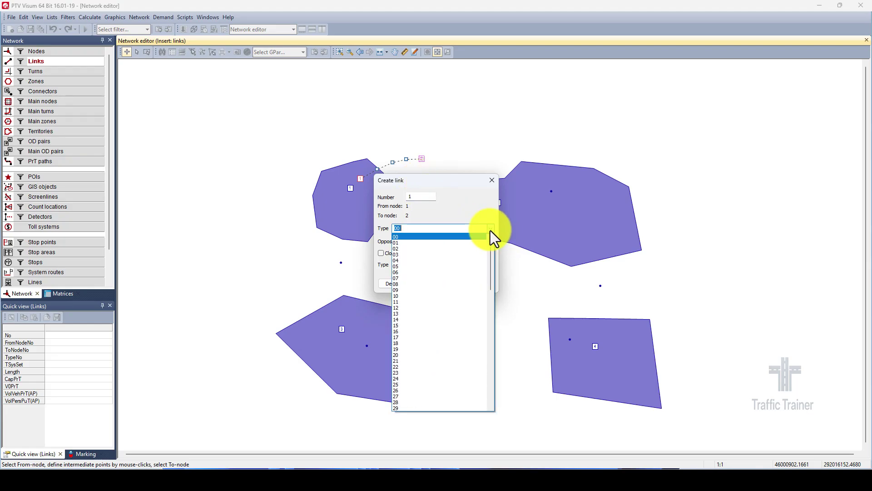
{"action": "left_click", "coordinate": [490, 230]}
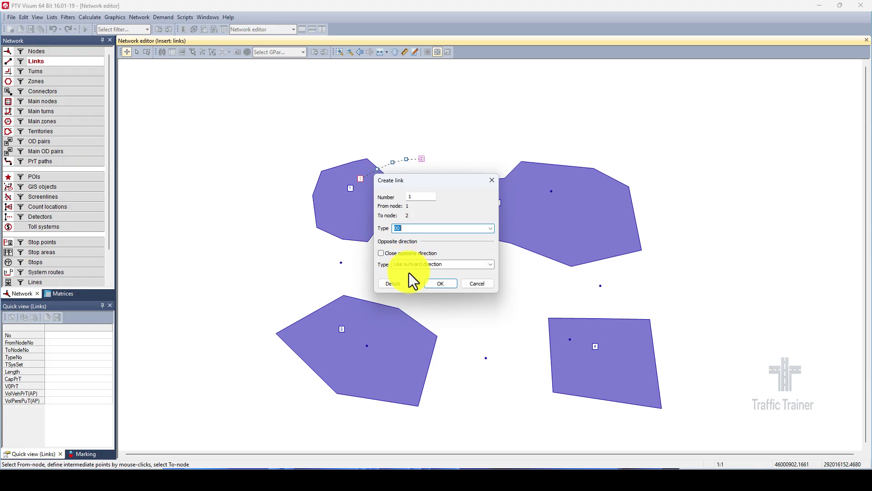
{"action": "left_click", "coordinate": [441, 283]}
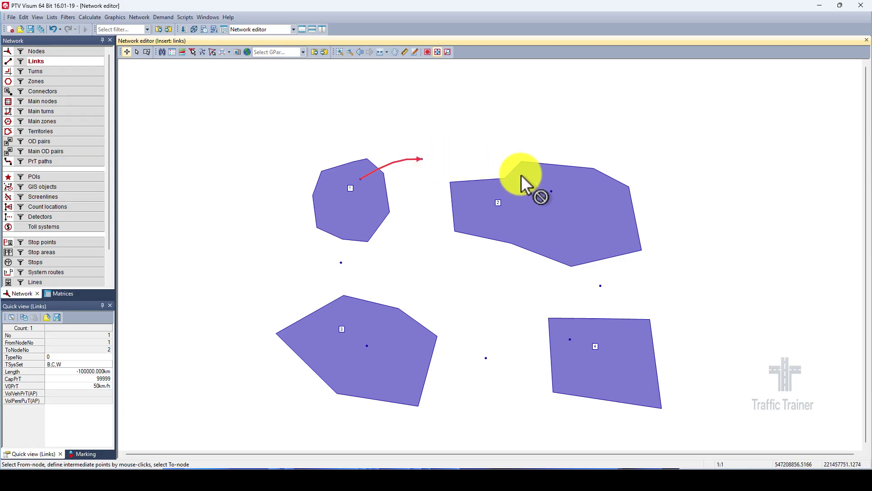
Step: Insert a winding type 00 link from node 2 to node 3 inside zone 2, with eight intermediate points
{"action": "left_click", "coordinate": [422, 159]}
{"action": "left_click", "coordinate": [436, 149]}
{"action": "left_click", "coordinate": [464, 130]}
{"action": "left_click", "coordinate": [491, 137]}
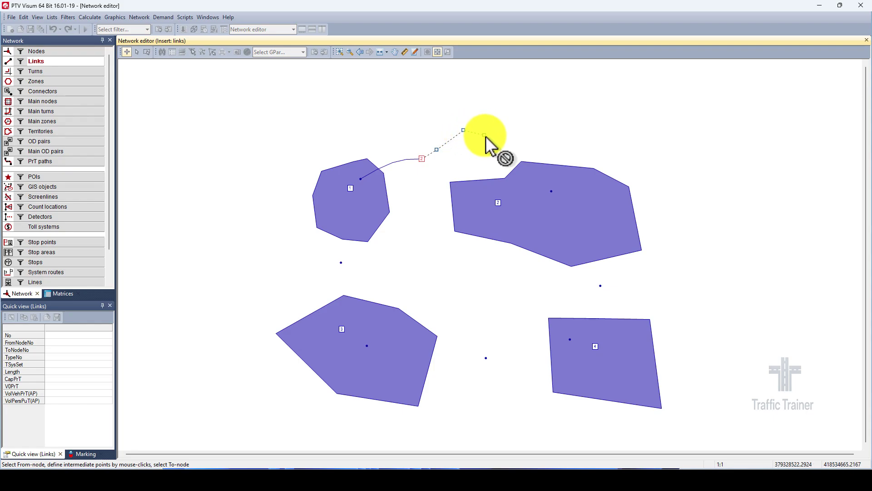
{"action": "left_click", "coordinate": [486, 167]}
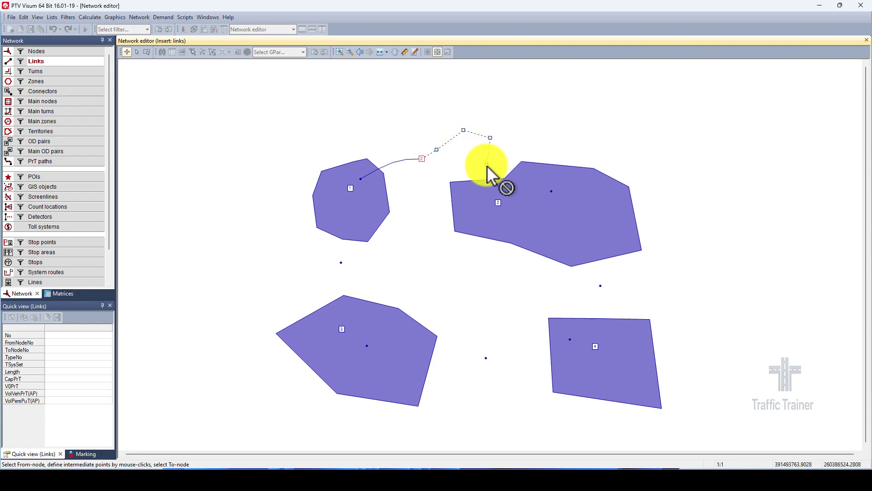
{"action": "left_click", "coordinate": [489, 209]}
{"action": "left_click", "coordinate": [532, 196]}
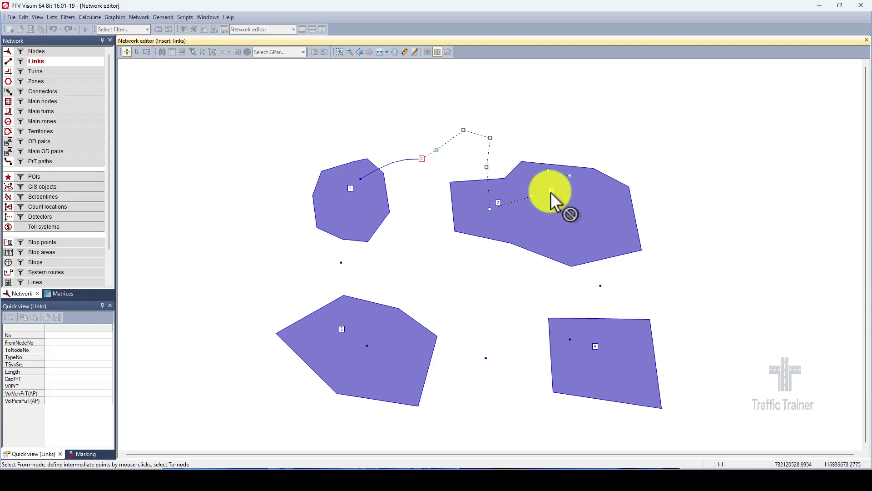
{"action": "left_click", "coordinate": [552, 191]}
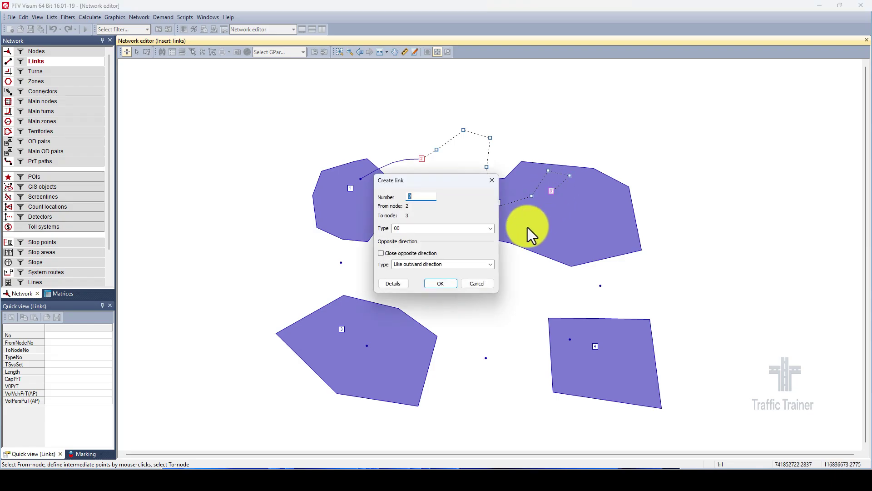
{"action": "left_click", "coordinate": [441, 284]}
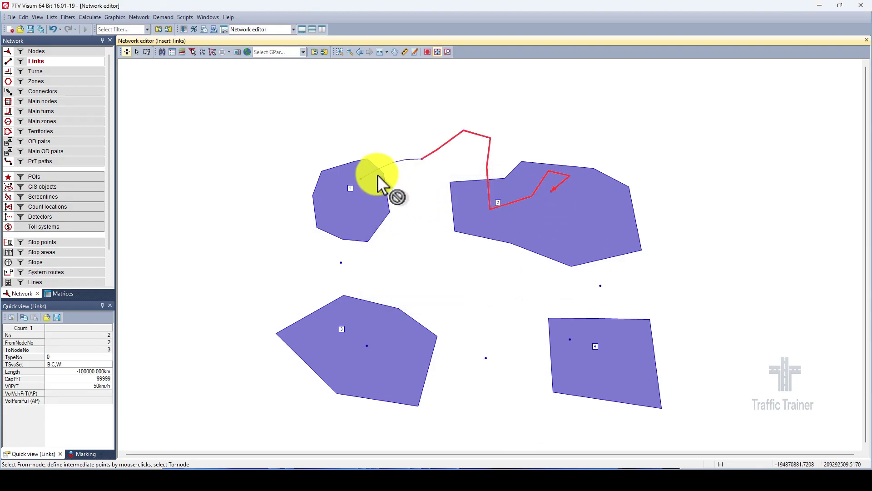
Step: Insert a type 00 link from node 3 to node 4 below zone 2, bending through five intermediate points
{"action": "left_click", "coordinate": [552, 191]}
{"action": "left_click", "coordinate": [603, 197]}
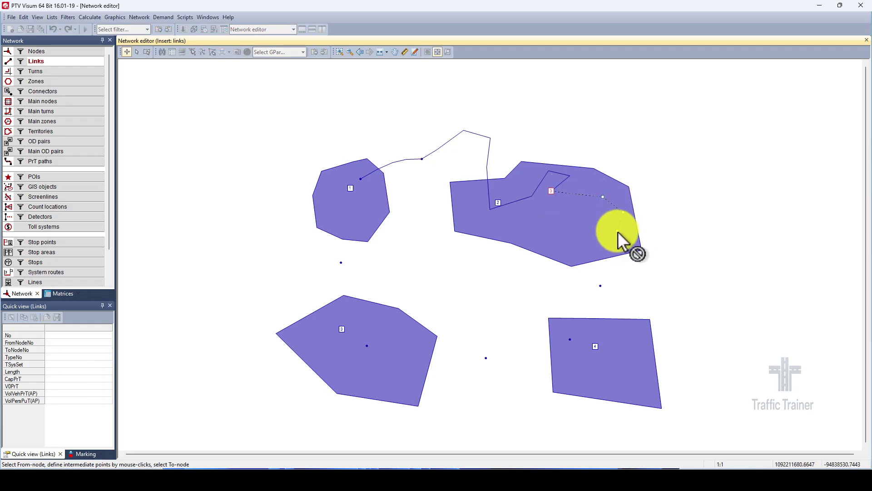
{"action": "left_click", "coordinate": [614, 232]}
{"action": "left_click", "coordinate": [589, 246]}
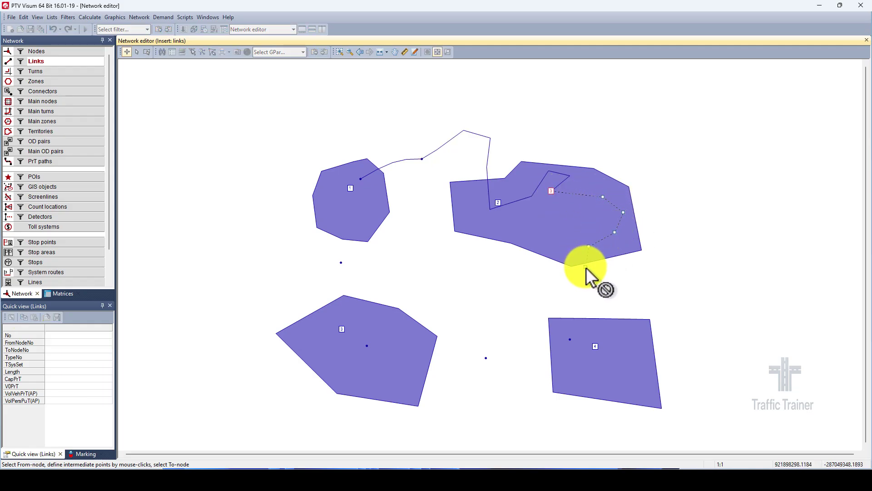
{"action": "left_click", "coordinate": [592, 271]}
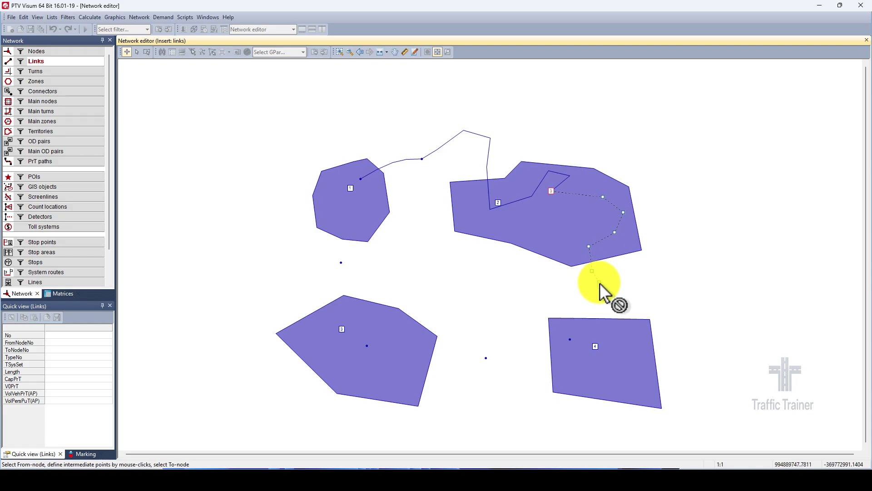
{"action": "left_click", "coordinate": [600, 285]}
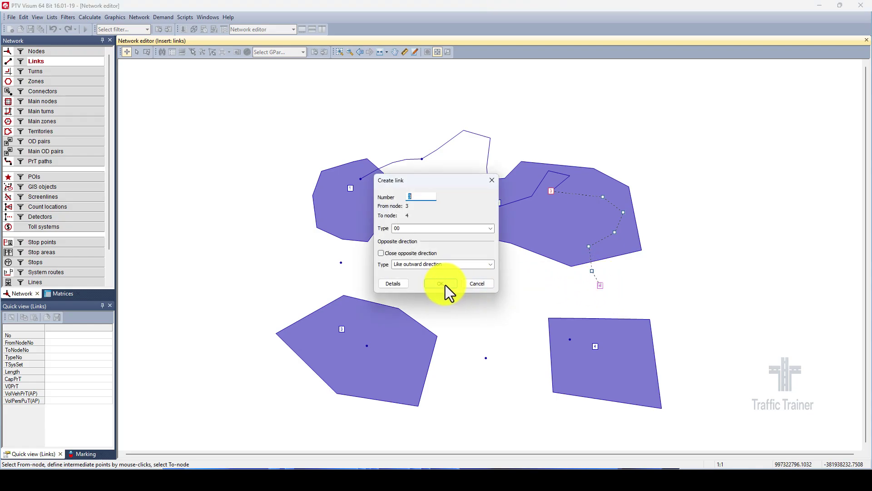
{"action": "left_click", "coordinate": [446, 285]}
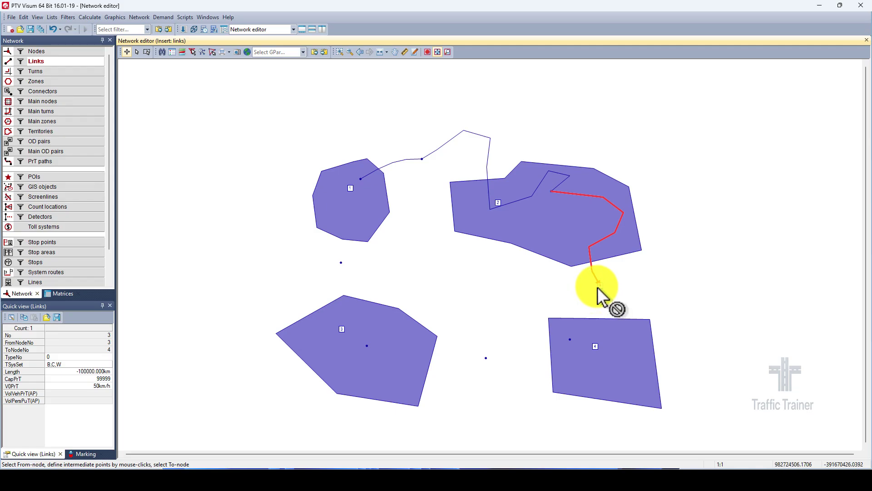
Step: Insert a type 00 link from node 4 to node 5 inside zone 4, with two intermediate points
{"action": "left_click", "coordinate": [600, 288]}
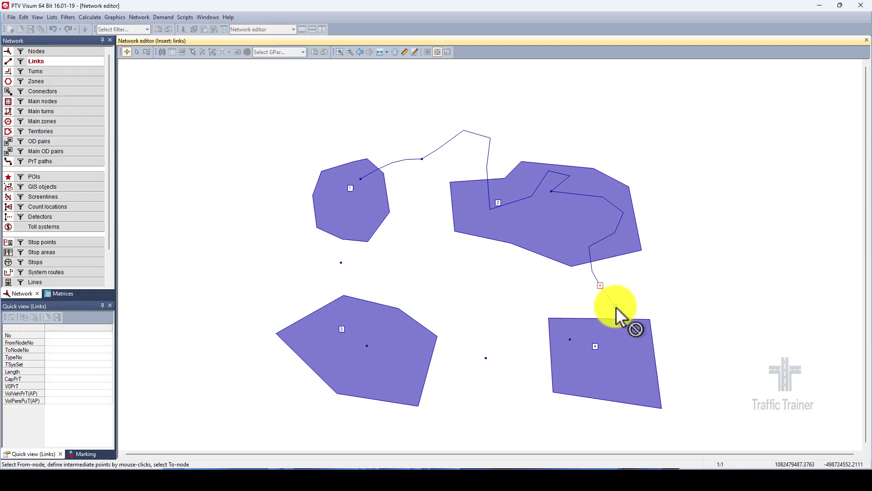
{"action": "left_click", "coordinate": [617, 306]}
{"action": "left_click", "coordinate": [618, 335]}
{"action": "left_click", "coordinate": [571, 339]}
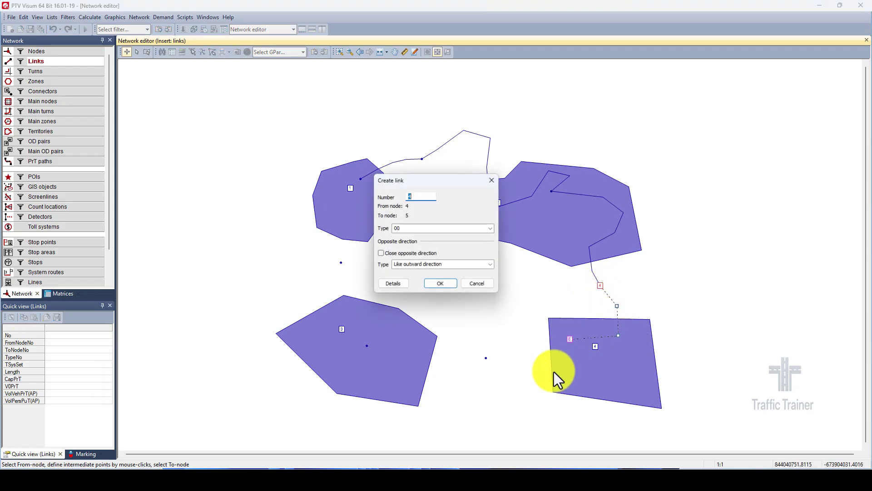
{"action": "left_click", "coordinate": [448, 288]}
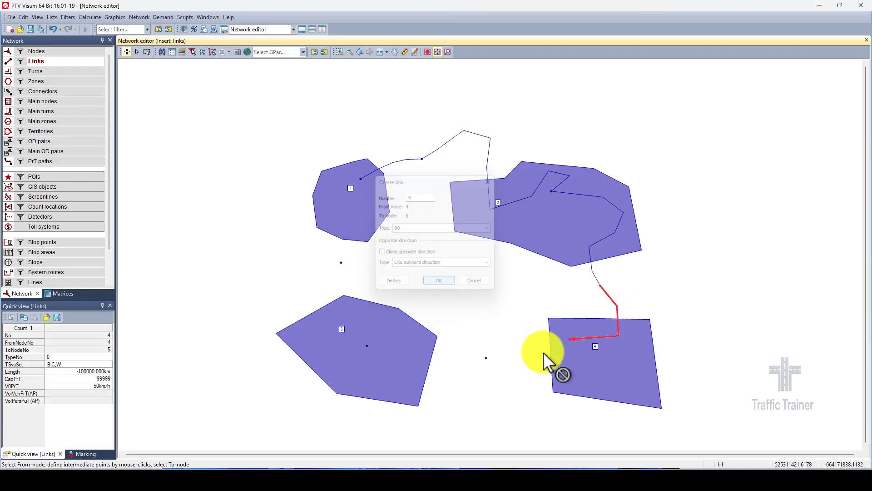
Step: Insert two straight type 00 links, from node 5 to node 6 and from node 6 to node 7 inside zone 3
{"action": "left_click", "coordinate": [569, 339]}
{"action": "left_click", "coordinate": [486, 358]}
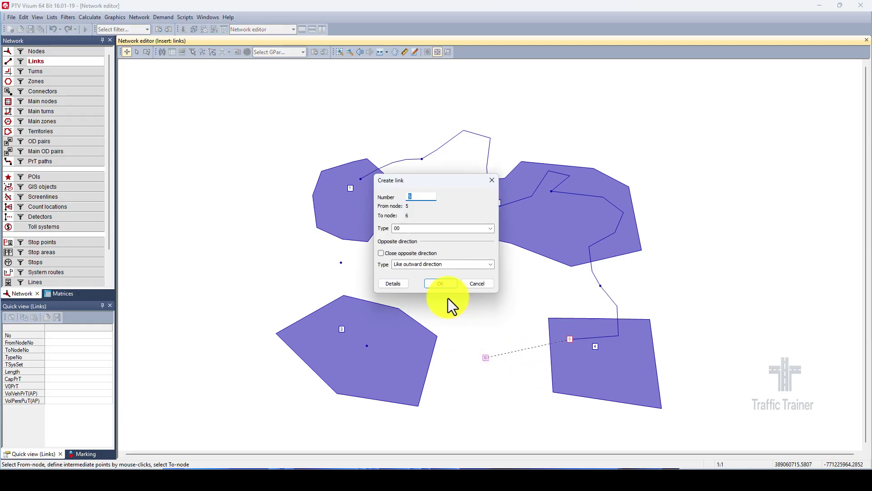
{"action": "left_click", "coordinate": [448, 288]}
{"action": "left_click", "coordinate": [486, 358]}
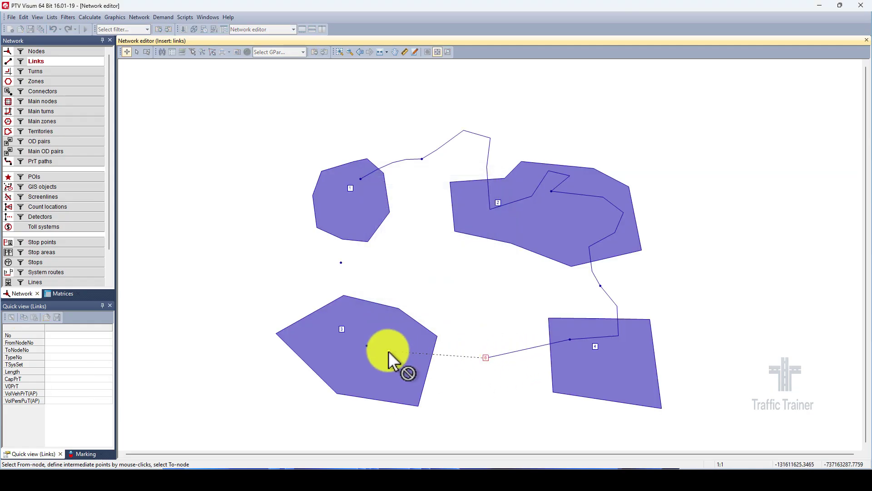
{"action": "left_click", "coordinate": [366, 345]}
{"action": "left_click", "coordinate": [434, 286]}
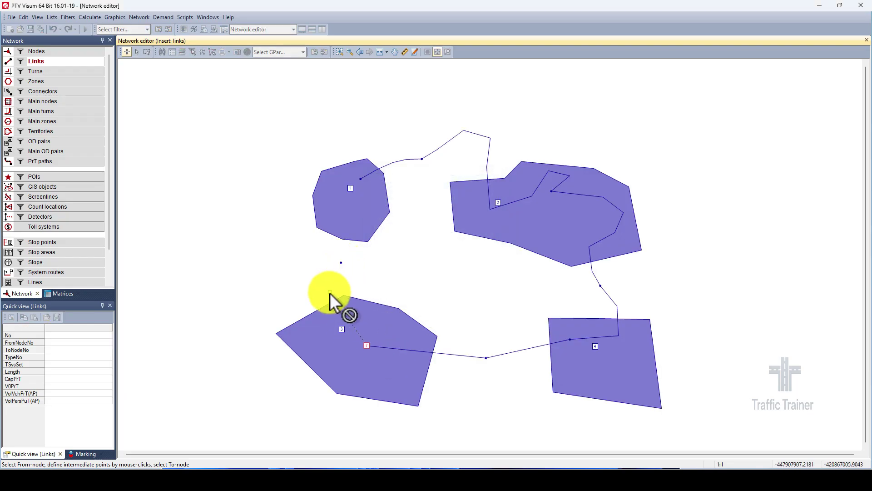
Step: Insert a zigzag type 00 link from node 7 in zone 3 to node 8, with two intermediate points
{"action": "left_click", "coordinate": [390, 292]}
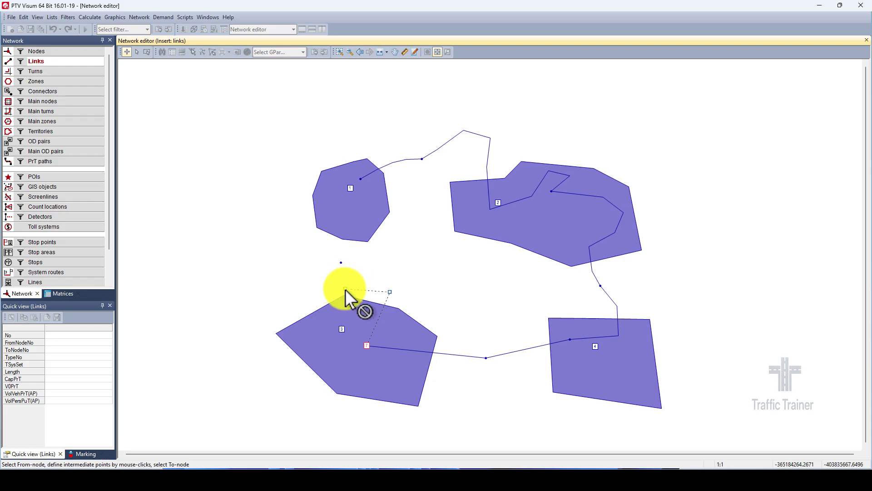
{"action": "left_click", "coordinate": [309, 275]}
{"action": "left_click", "coordinate": [341, 263]}
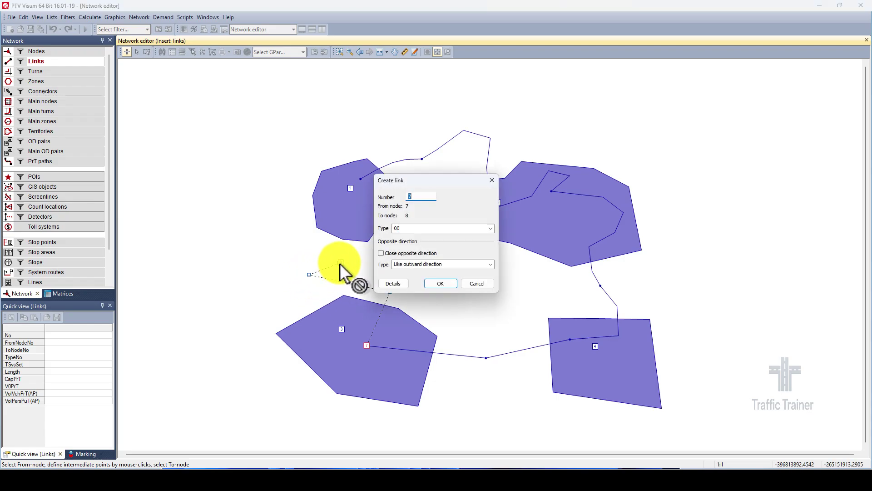
{"action": "left_click", "coordinate": [433, 285]}
Step: Close the loop with a straight link from node 8 to node 1 in zone 1, and finish inserting links
{"action": "left_click", "coordinate": [341, 262]}
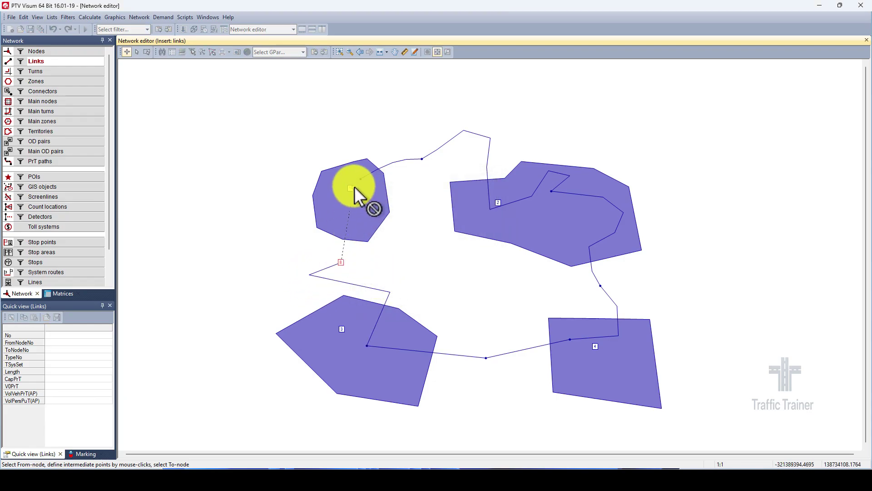
{"action": "left_click", "coordinate": [361, 178]}
{"action": "left_click", "coordinate": [438, 284]}
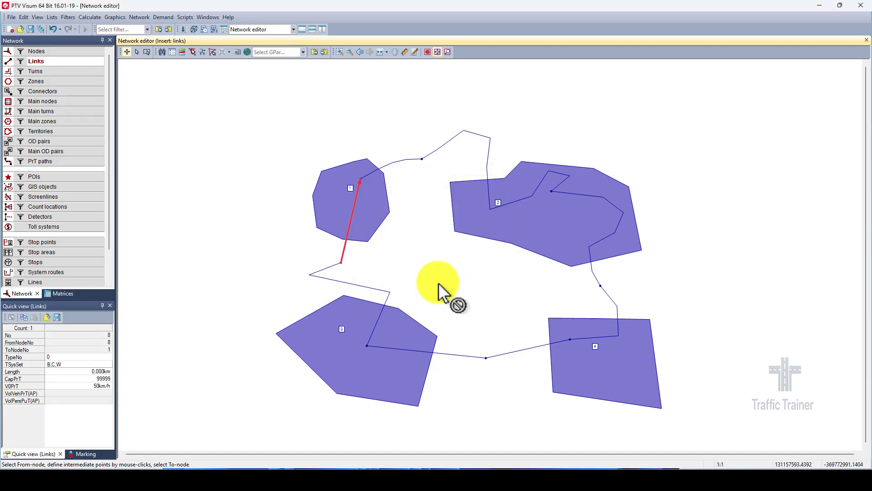
{"action": "left_click", "coordinate": [136, 52]}
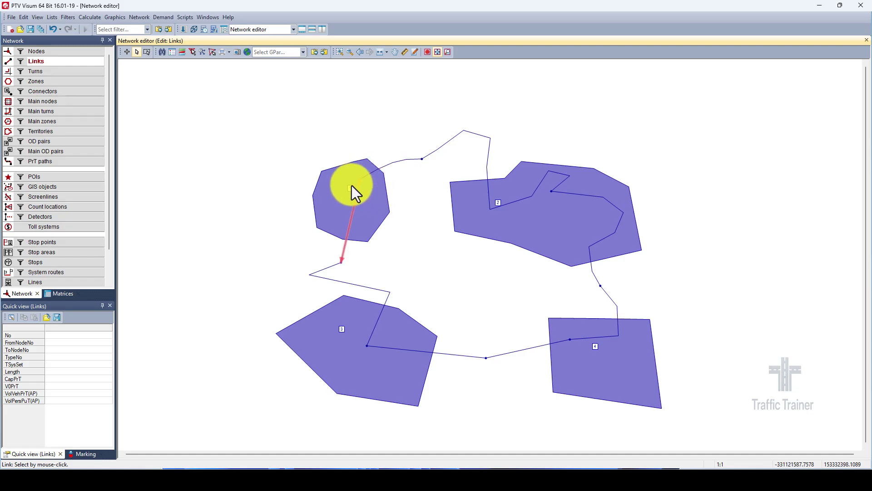
{"action": "scroll", "coordinate": [346, 188], "scroll_direction": "up", "scroll_amount": 5}
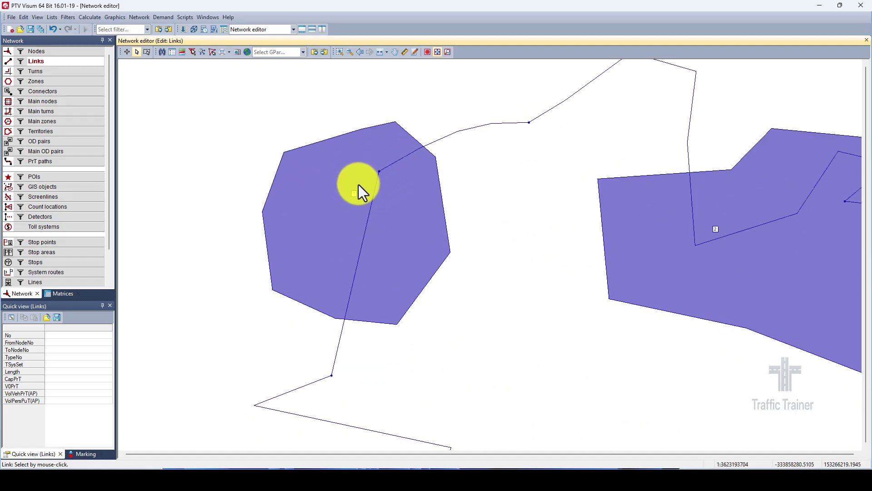
{"action": "scroll", "coordinate": [358, 180], "scroll_direction": "up", "scroll_amount": 5}
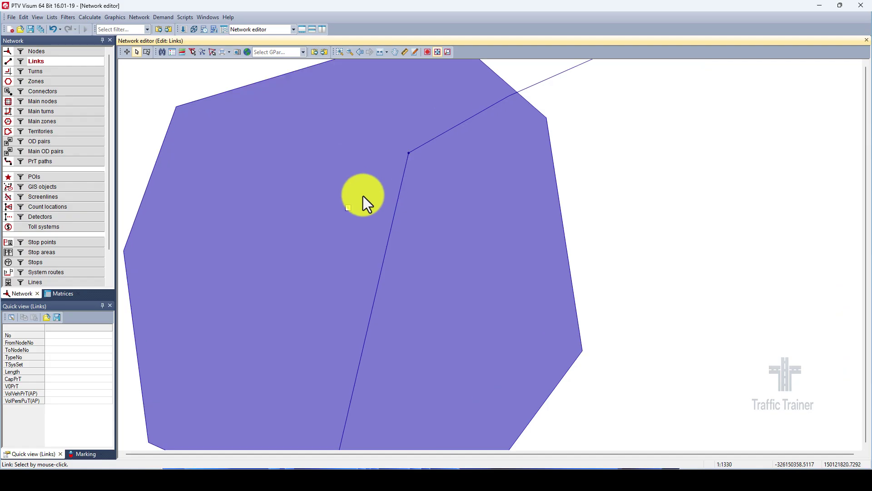
Step: Insert a connector between the zone 1 centroid and node 1
{"action": "scroll", "coordinate": [368, 181], "scroll_direction": "up", "scroll_amount": 2}
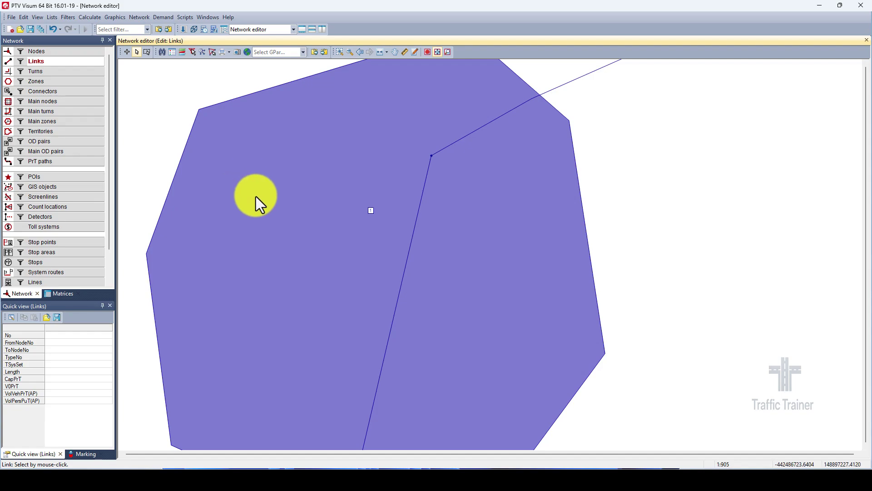
{"action": "left_click", "coordinate": [40, 91]}
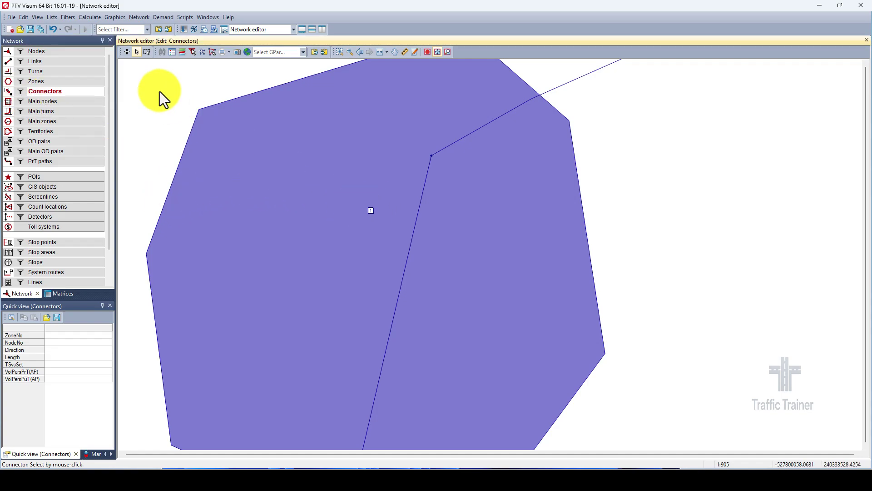
{"action": "left_click", "coordinate": [126, 52]}
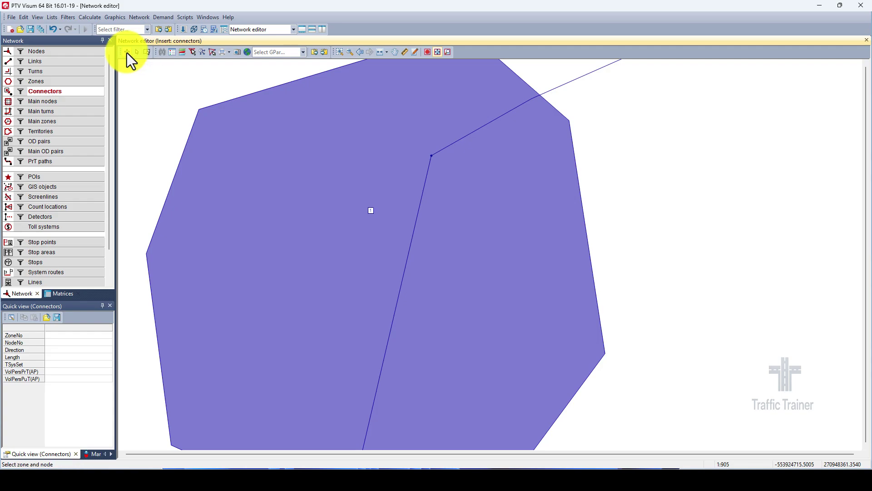
{"action": "left_click", "coordinate": [372, 210]}
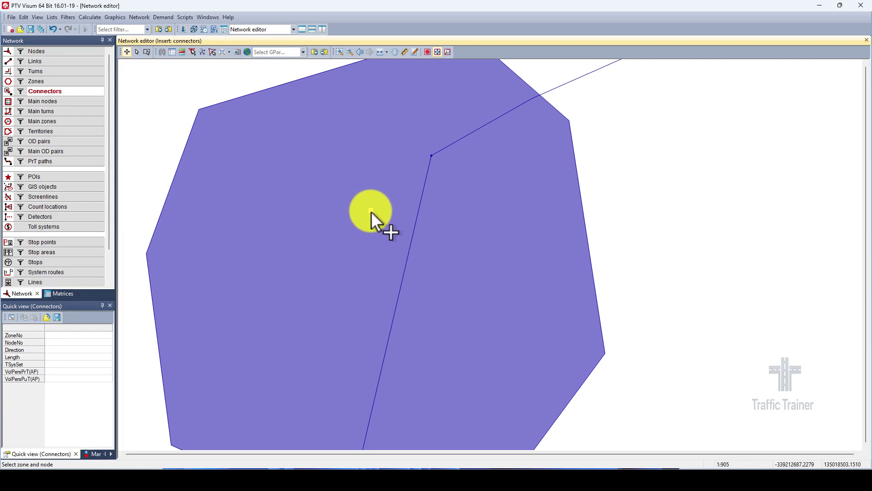
{"action": "left_click", "coordinate": [433, 155]}
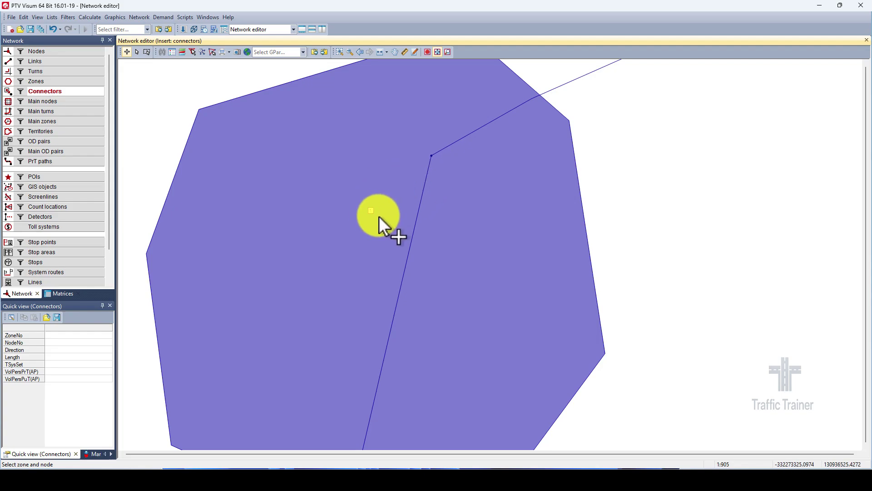
{"action": "left_click", "coordinate": [372, 210]}
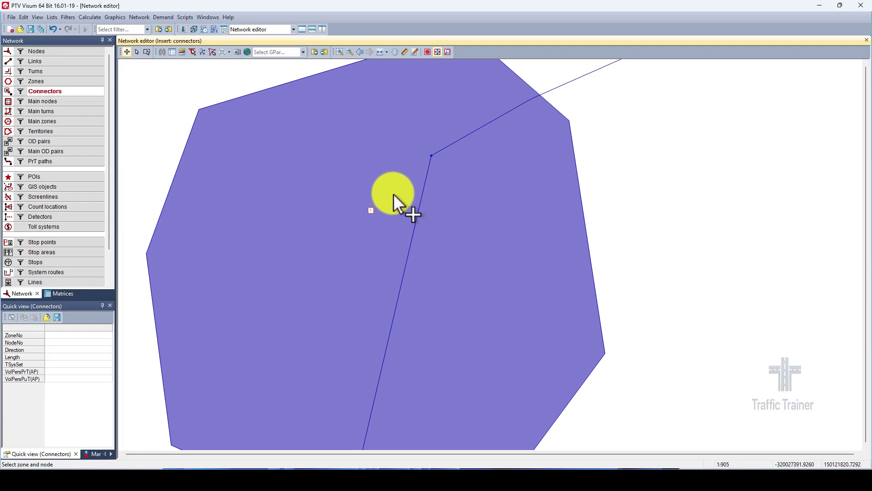
{"action": "left_click", "coordinate": [432, 155]}
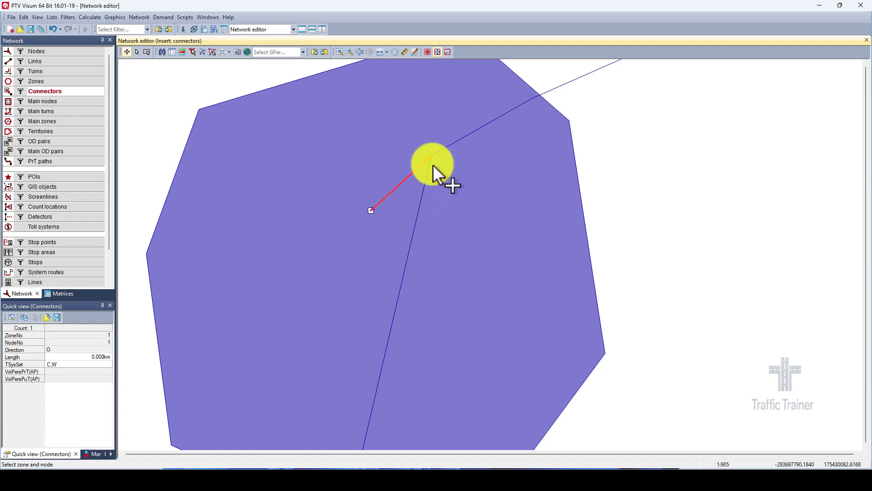
{"action": "left_click", "coordinate": [372, 211]}
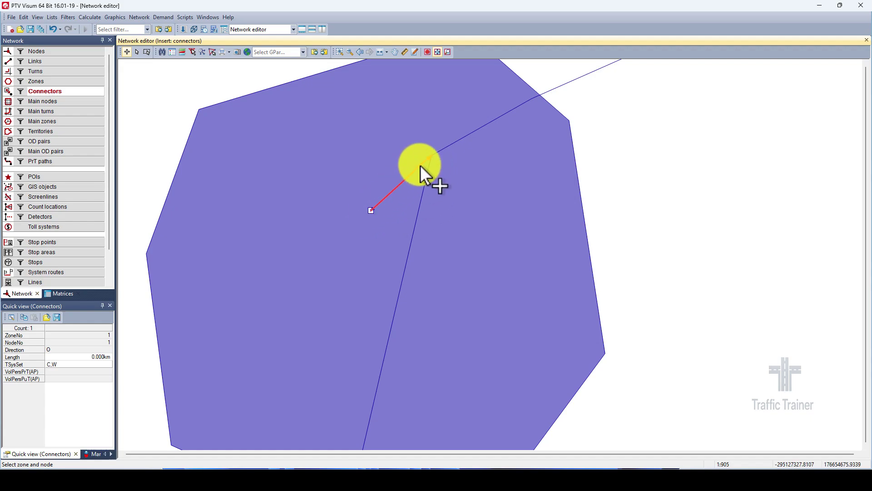
{"action": "left_click", "coordinate": [431, 155]}
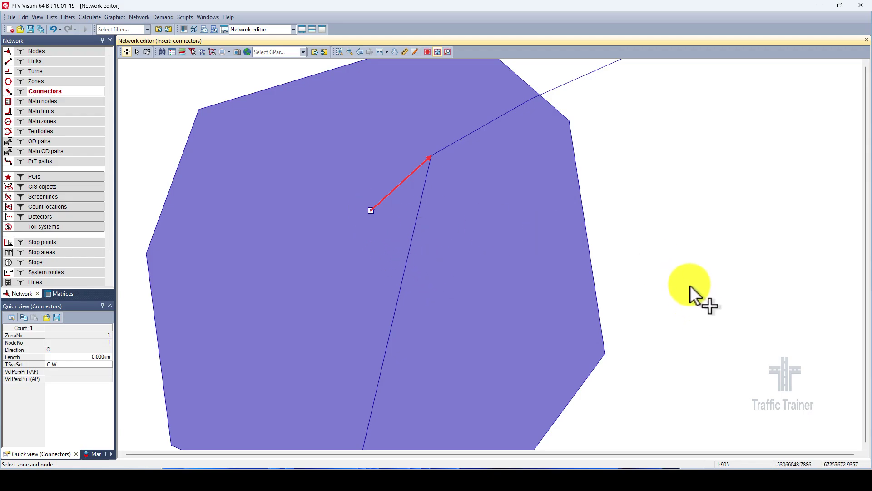
Step: Insert a connector from the zone 2 centroid to node 3 inside the same zone
{"action": "scroll", "coordinate": [691, 285], "scroll_direction": "down", "scroll_amount": 10}
{"action": "scroll", "coordinate": [497, 226], "scroll_direction": "up", "scroll_amount": 10}
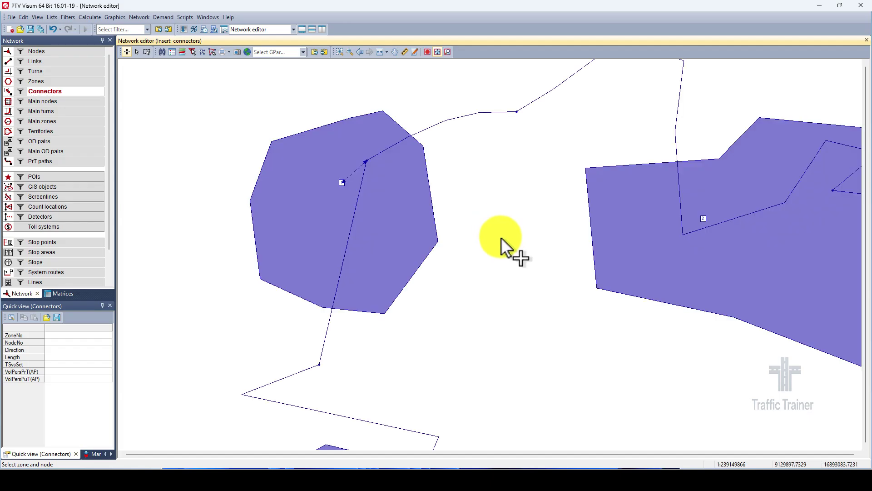
{"action": "scroll", "coordinate": [514, 231], "scroll_direction": "down", "scroll_amount": 1}
{"action": "left_click_drag", "start_coordinate": [520, 236], "coordinate": [389, 230]}
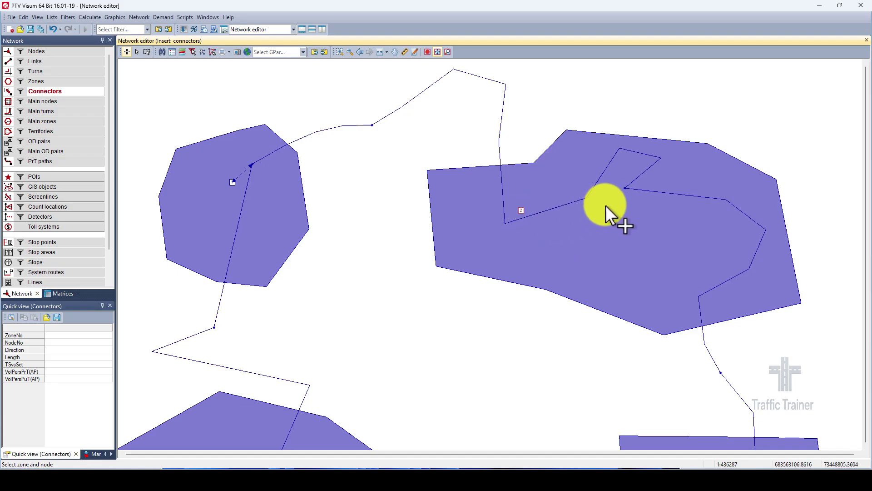
{"action": "left_click", "coordinate": [625, 187]}
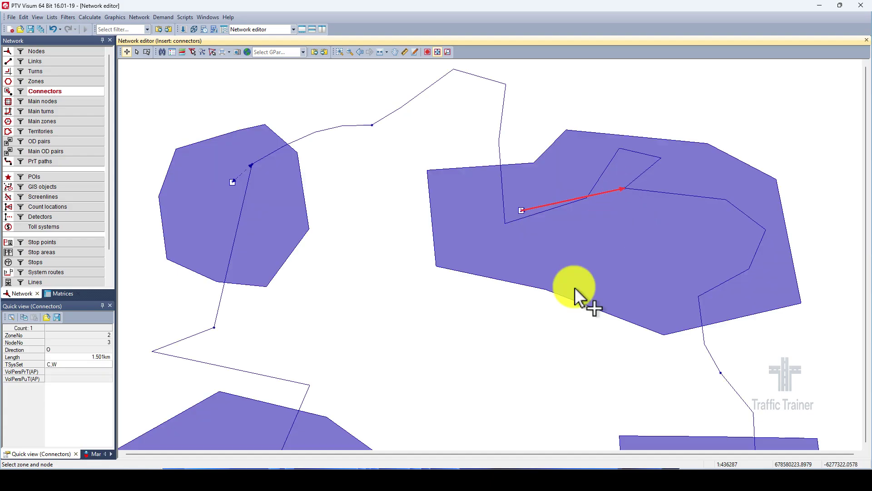
Step: Insert connectors from the zone 4 centroid to node 5 and from the zone 3 centroid to node 7, and finish inserting connectors
{"action": "scroll", "coordinate": [574, 288], "scroll_direction": "down", "scroll_amount": 3}
{"action": "left_click_drag", "start_coordinate": [545, 327], "coordinate": [504, 234]}
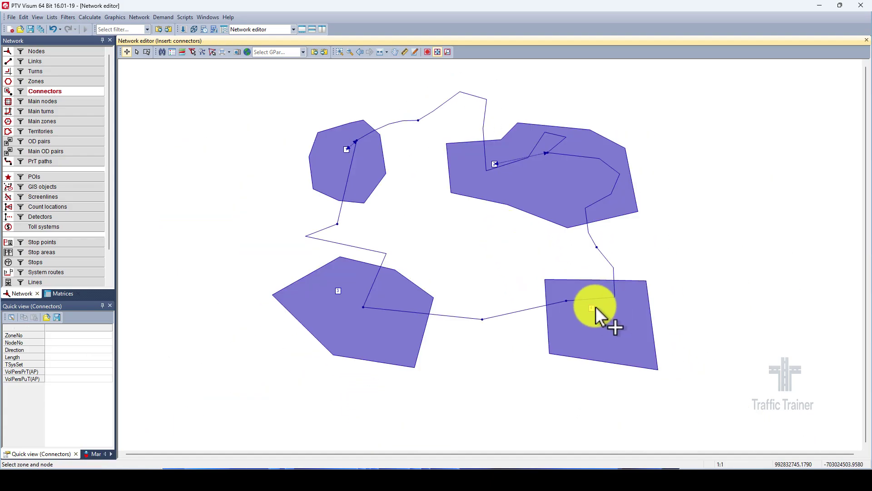
{"action": "left_click", "coordinate": [567, 301]}
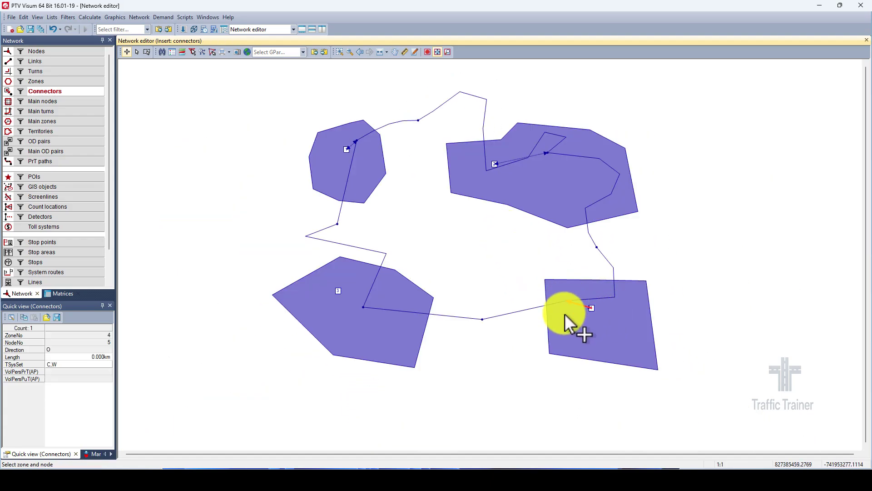
{"action": "left_click", "coordinate": [339, 288]}
{"action": "left_click", "coordinate": [363, 306]}
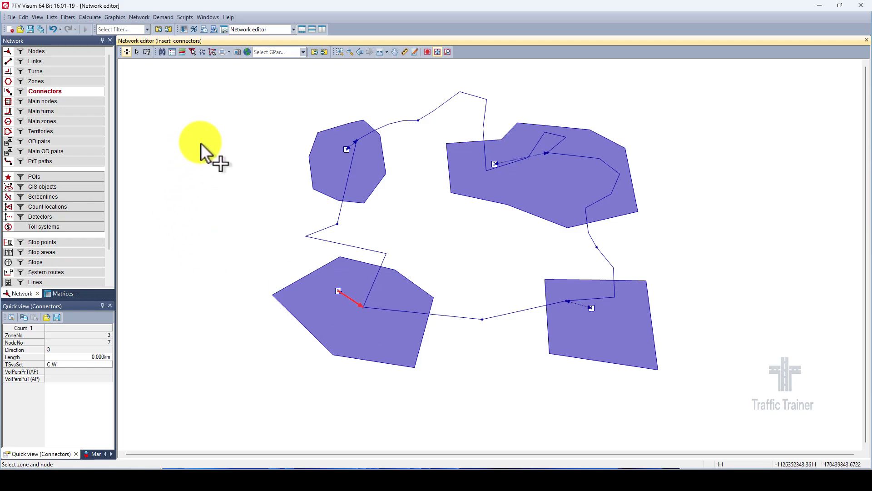
{"action": "left_click", "coordinate": [135, 52]}
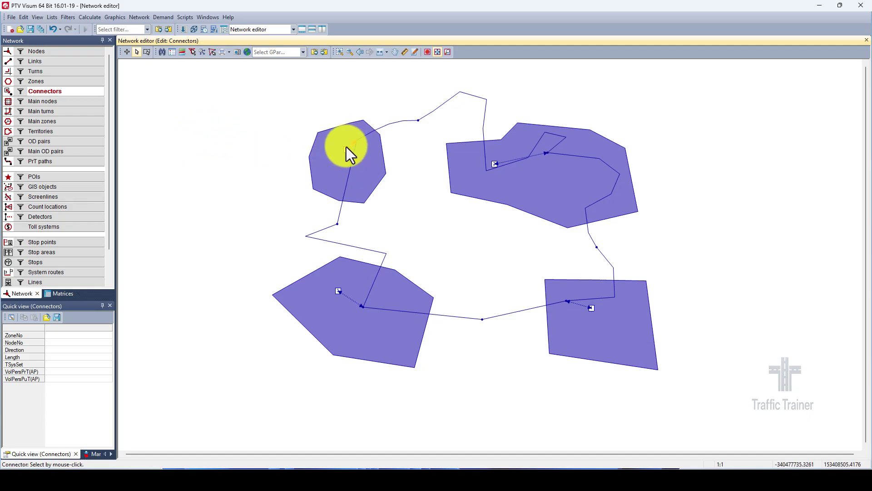
Step: Examine the zone 1 connector up close and the whole network with its four zone connectors
{"action": "scroll", "coordinate": [349, 142], "scroll_direction": "up", "scroll_amount": 6}
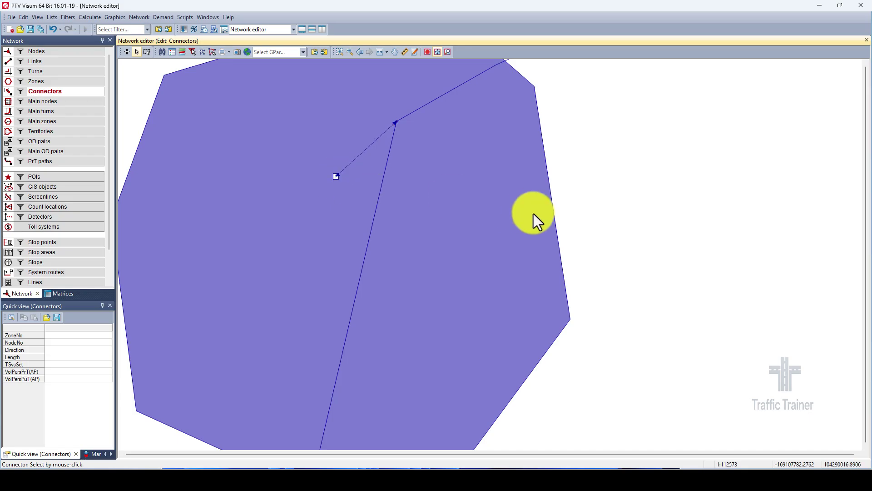
{"action": "scroll", "coordinate": [591, 222], "scroll_direction": "down", "scroll_amount": 5}
{"action": "left_click_drag", "start_coordinate": [626, 231], "coordinate": [524, 185]}
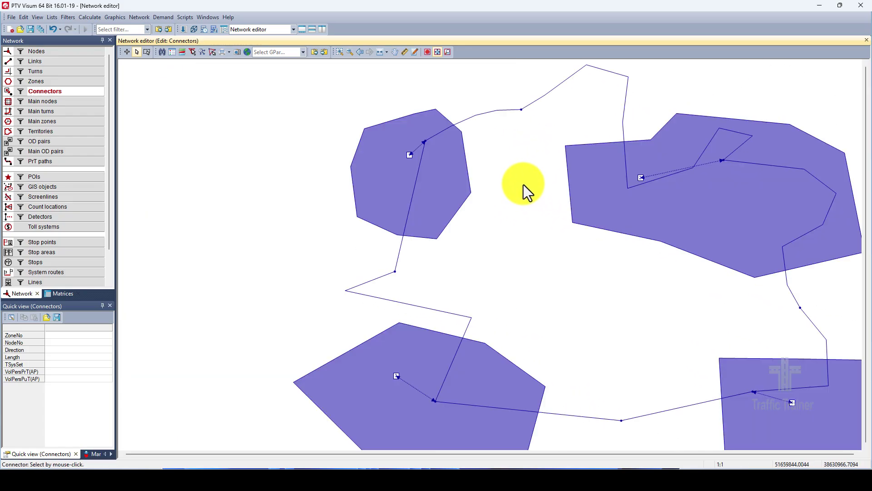
{"action": "left_click_drag", "start_coordinate": [538, 219], "coordinate": [386, 219]}
{"action": "scroll", "coordinate": [457, 200], "scroll_direction": "down", "scroll_amount": 1}
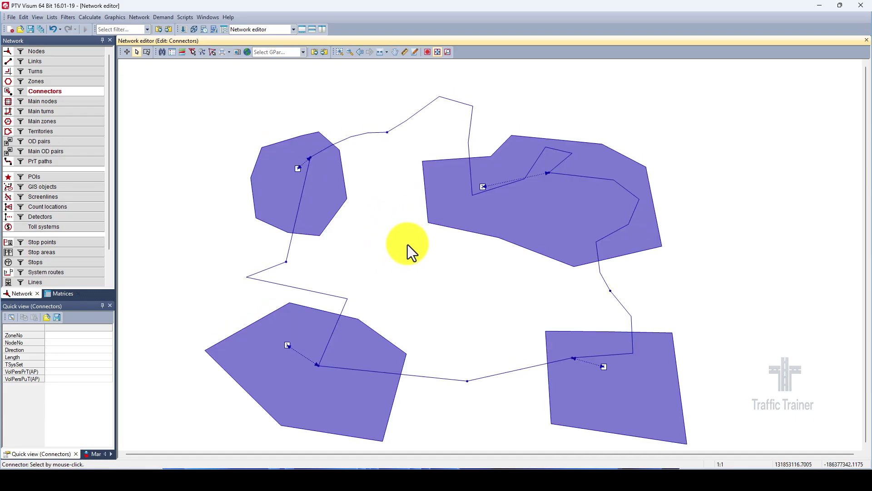
{"action": "left_click_drag", "start_coordinate": [407, 245], "coordinate": [408, 234]}
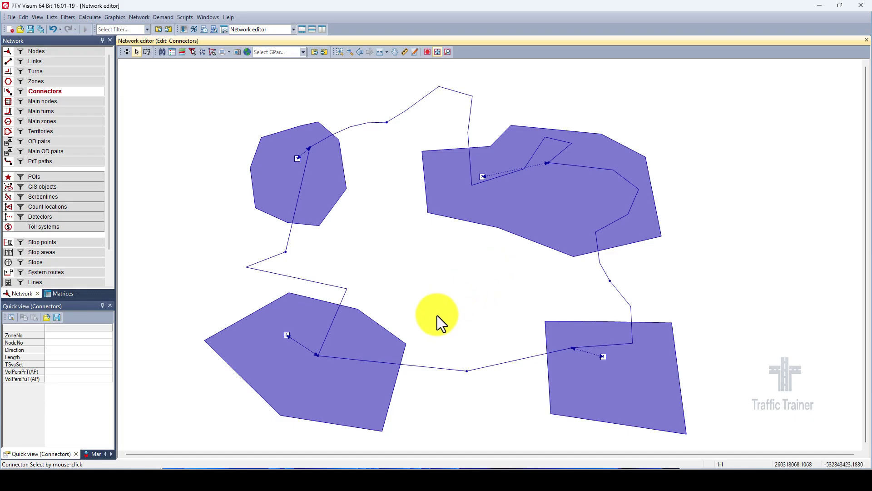
{"action": "left_click", "coordinate": [322, 363]}
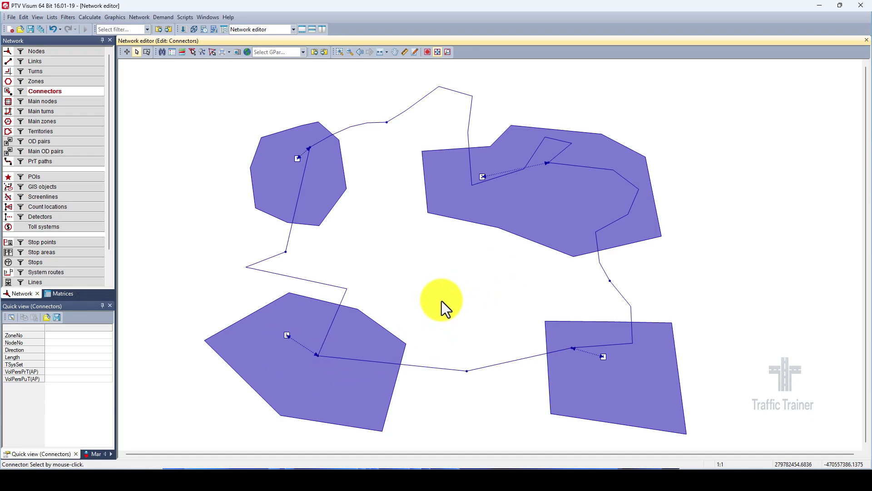